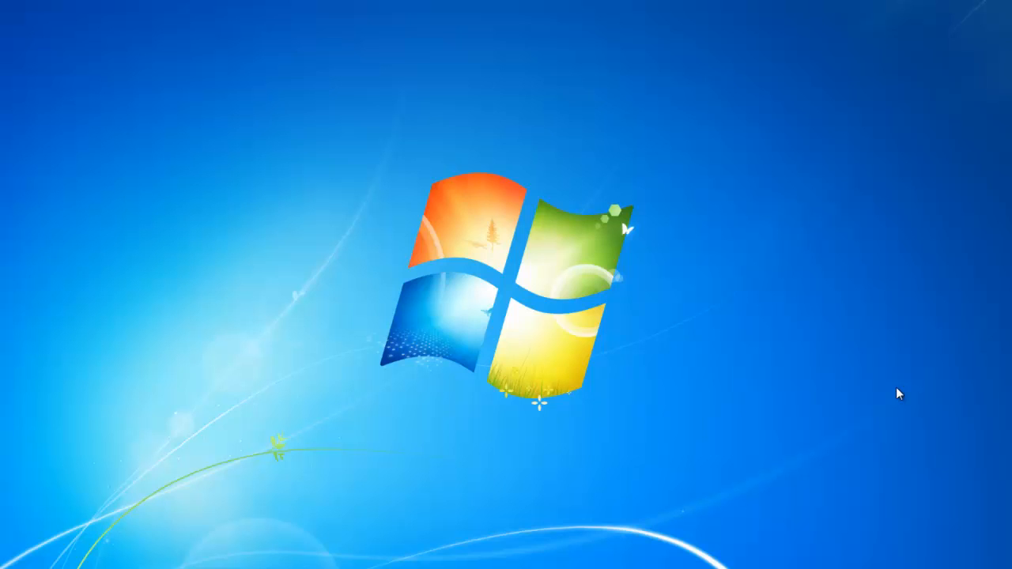
- Launch Cisco Packet Tracer and allow it to communicate through Windows Firewall
key(super)
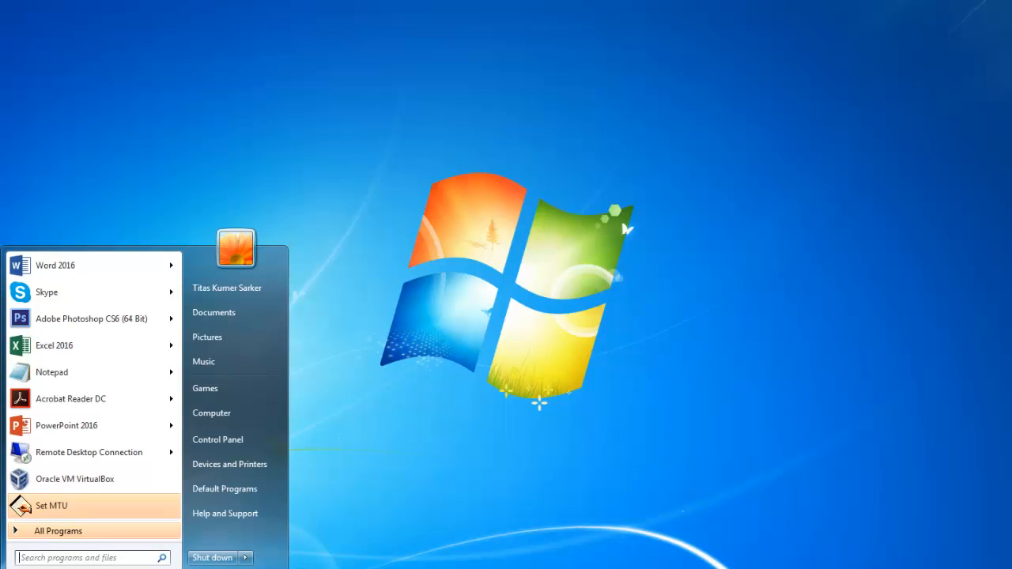
text(pac)
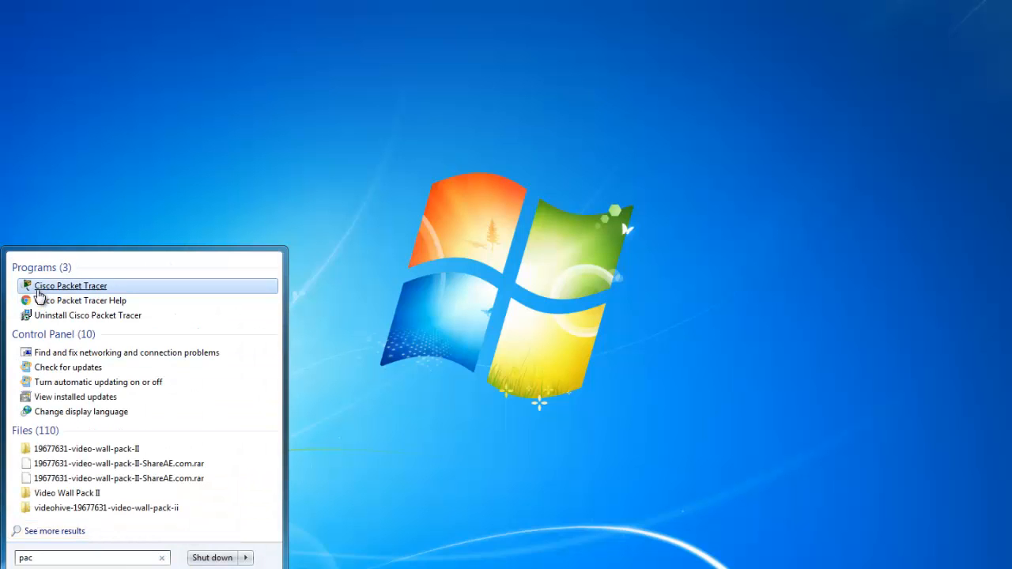
click(38, 290)
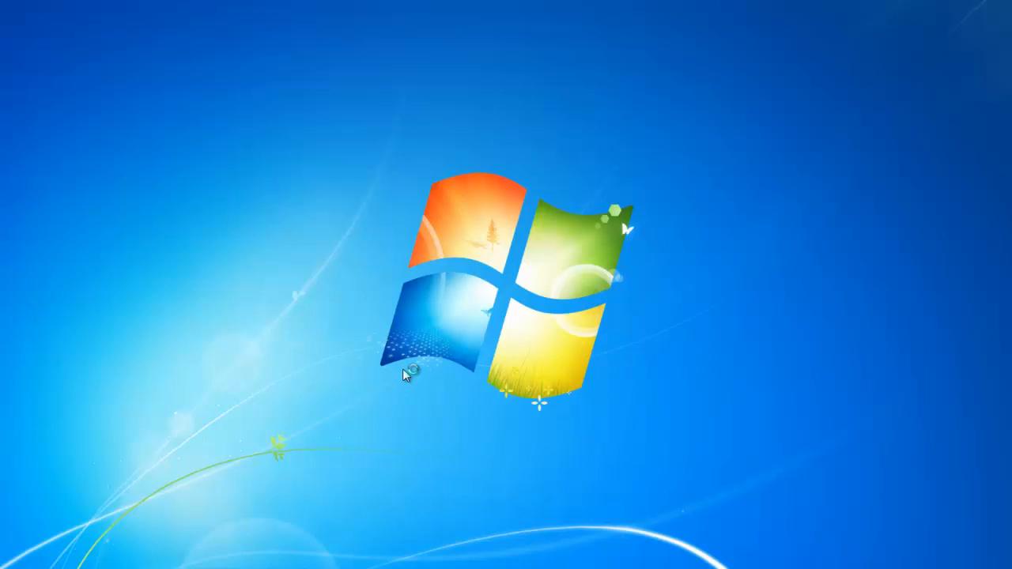
click(633, 315)
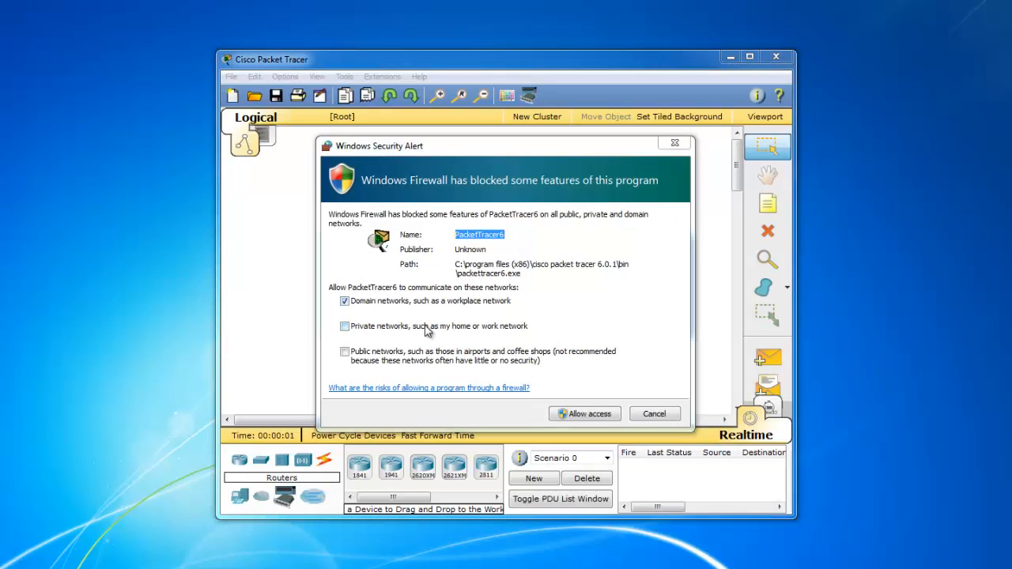
click(426, 326)
click(575, 413)
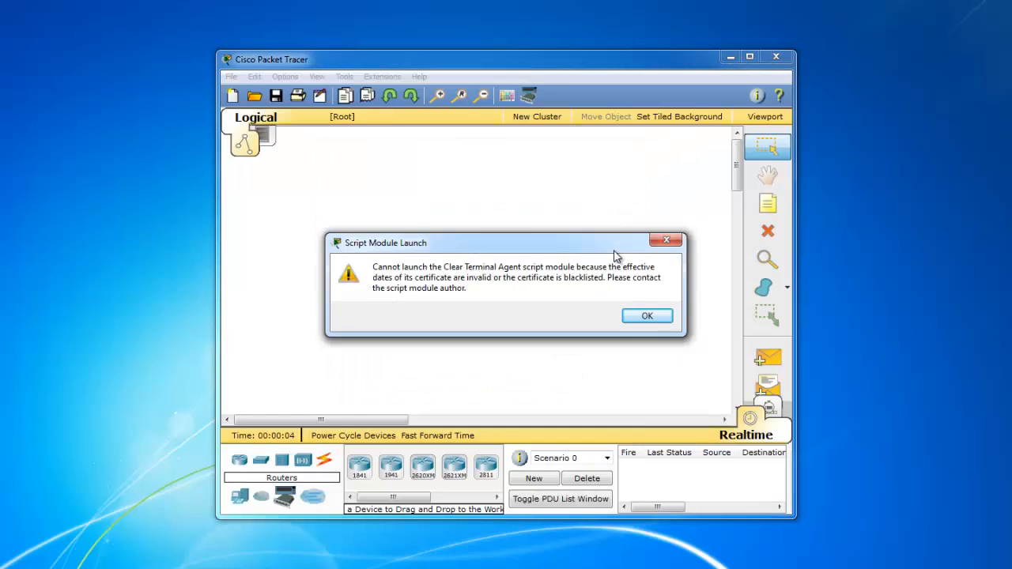
- Dismiss the script module and ExApp certificate warnings and maximize the Packet Tracer window
click(647, 316)
click(644, 316)
click(643, 317)
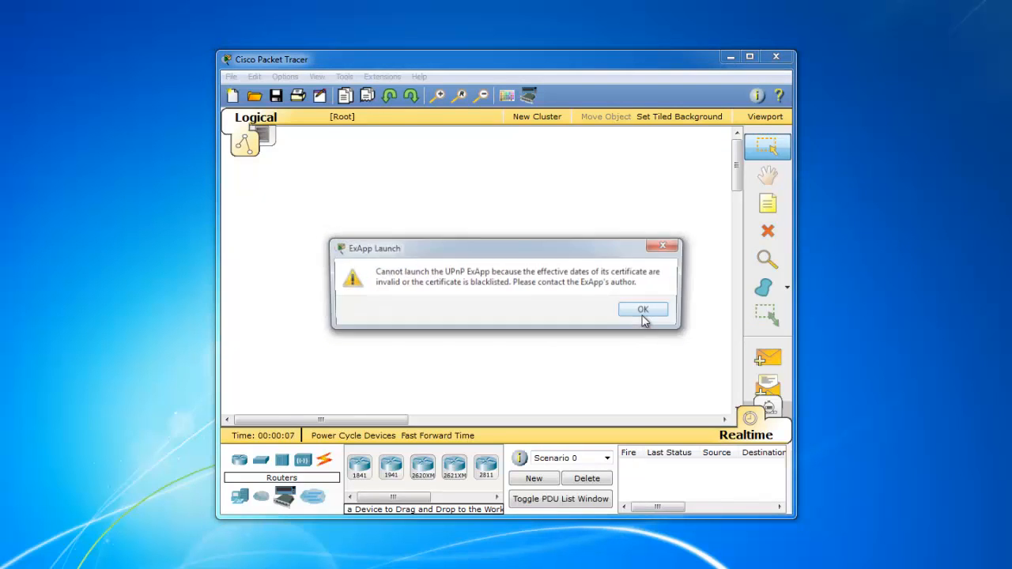
click(646, 314)
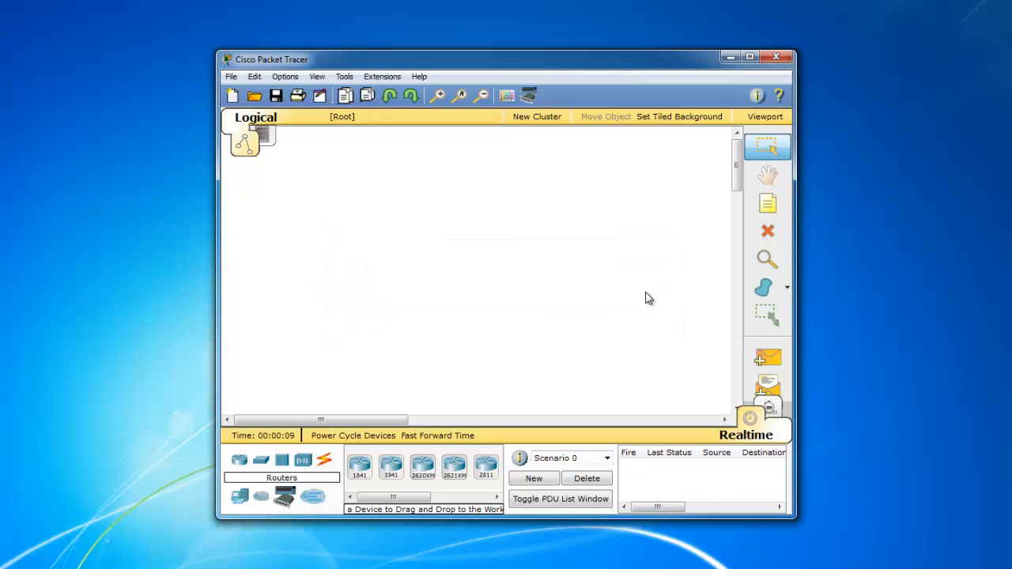
click(755, 59)
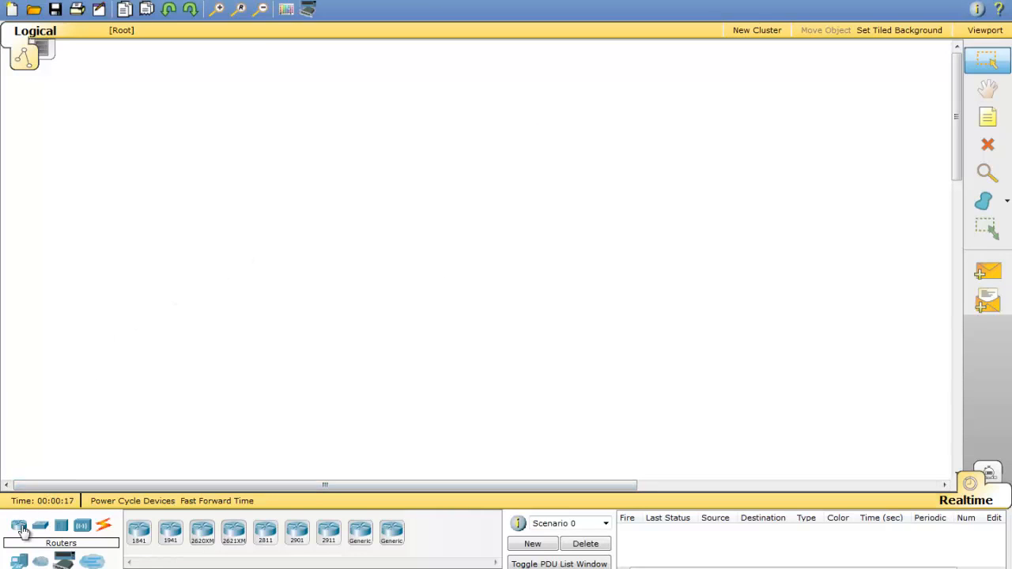
- Place an 1841 router in the logical workspace and a 2960 switch below it
drag(22, 531, 341, 148)
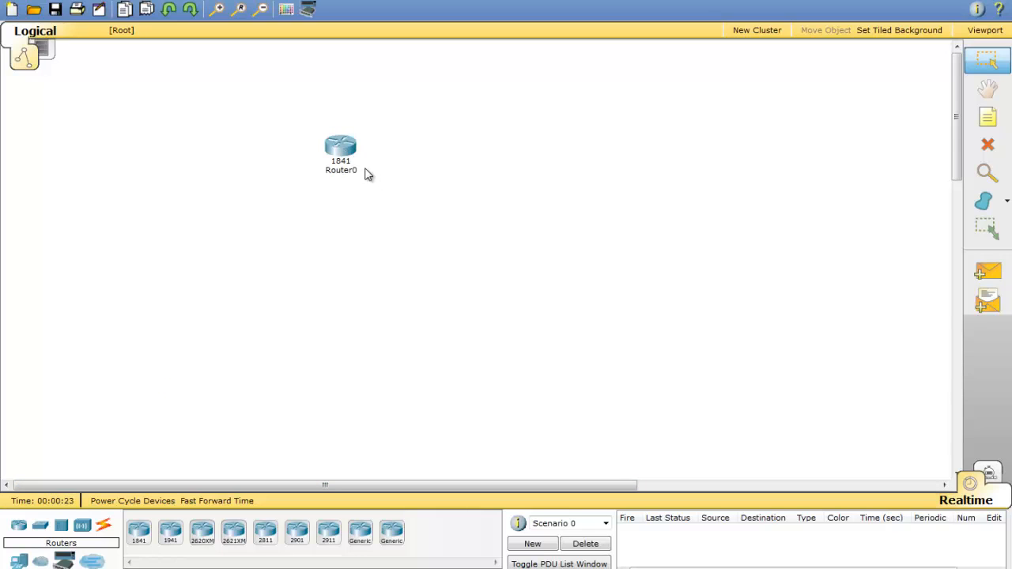
click(217, 500)
click(42, 534)
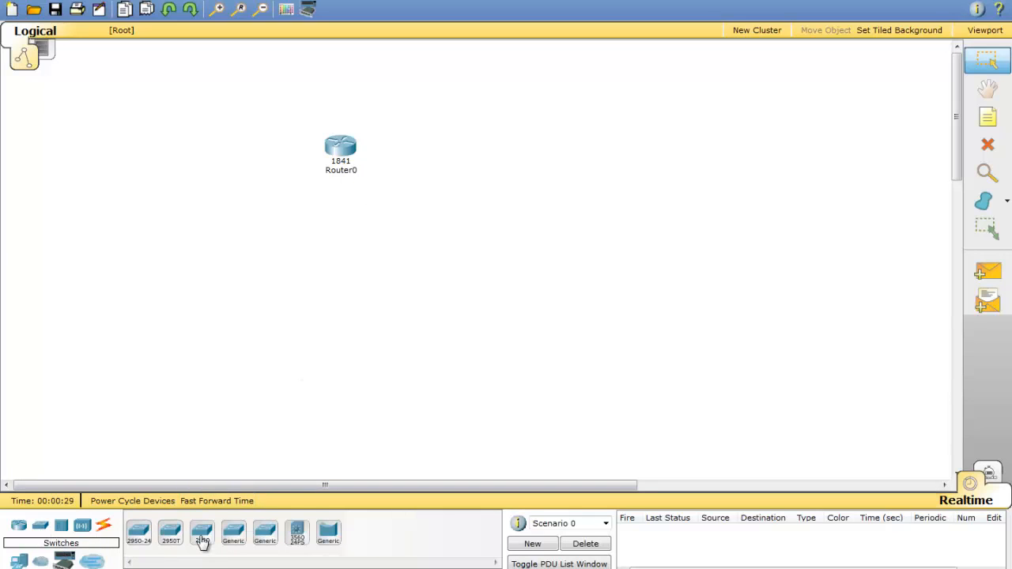
drag(202, 538, 332, 257)
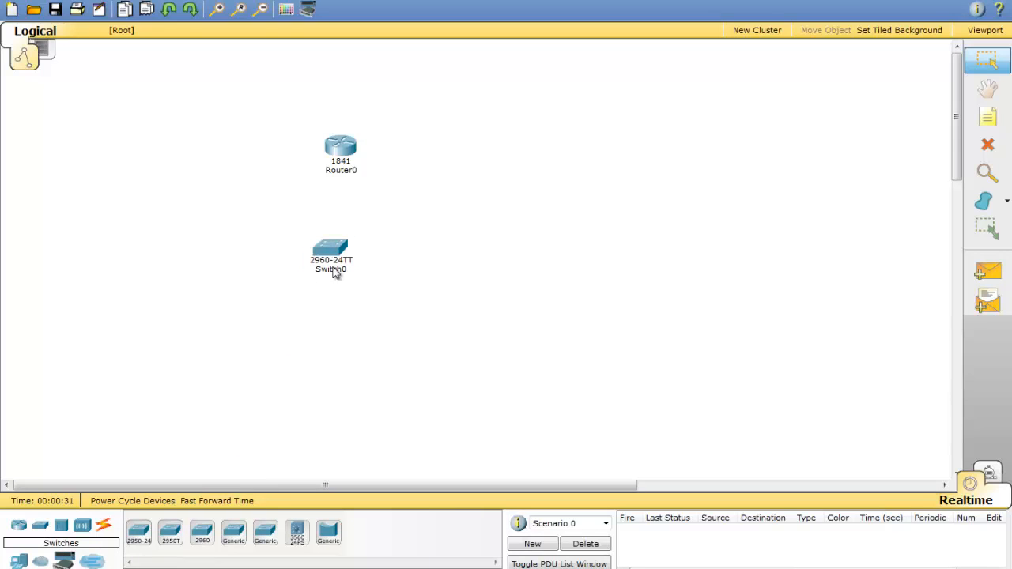
- Place three generic PCs, PC0, PC1 and PC2, in a row below the switch
click(20, 563)
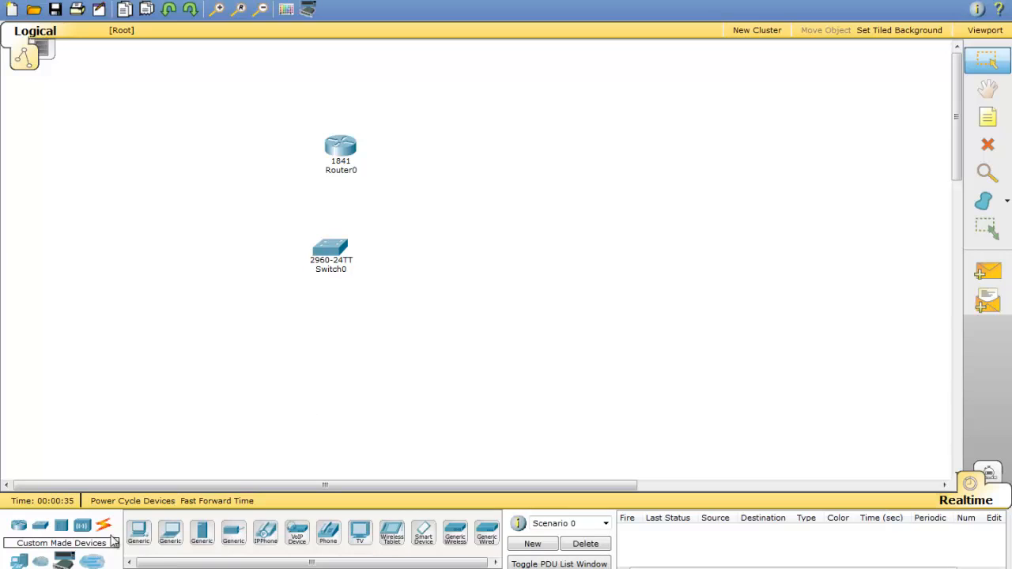
drag(138, 534, 193, 364)
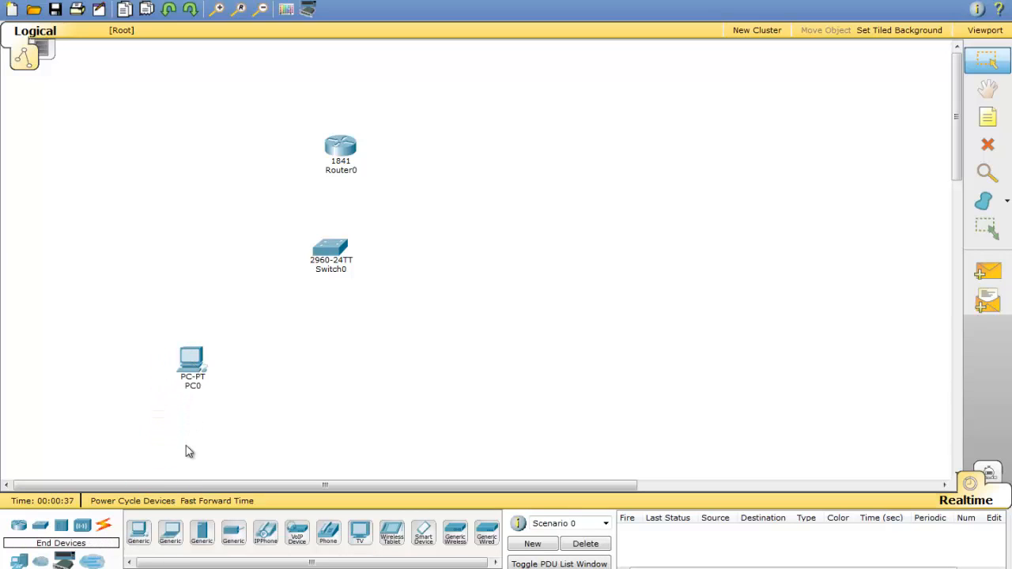
drag(139, 534, 332, 365)
drag(147, 536, 466, 365)
drag(141, 534, 163, 545)
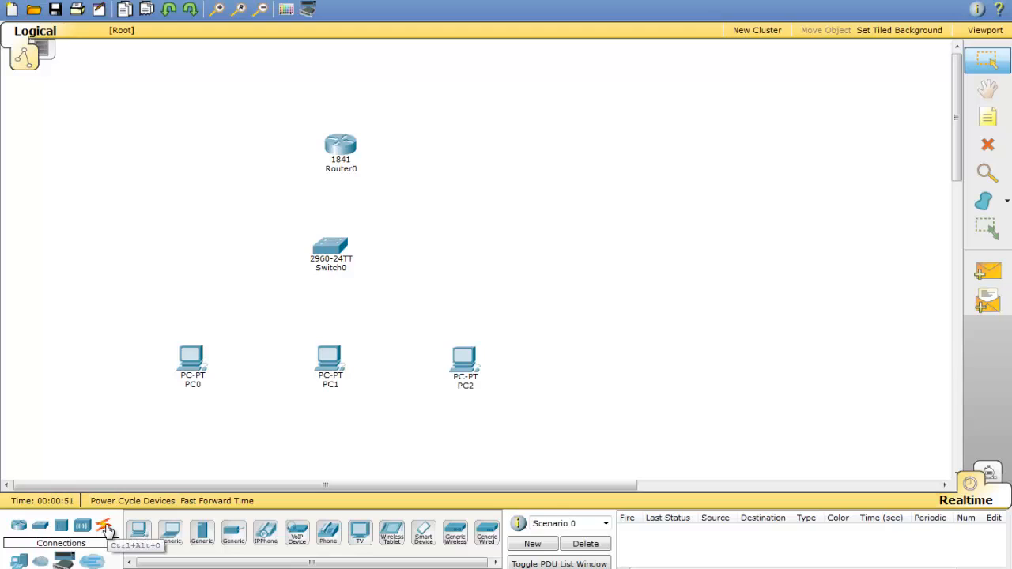
- Connect Router0 to port FastEthernet0/1 of Switch0 with a copper straight-through cable
click(105, 527)
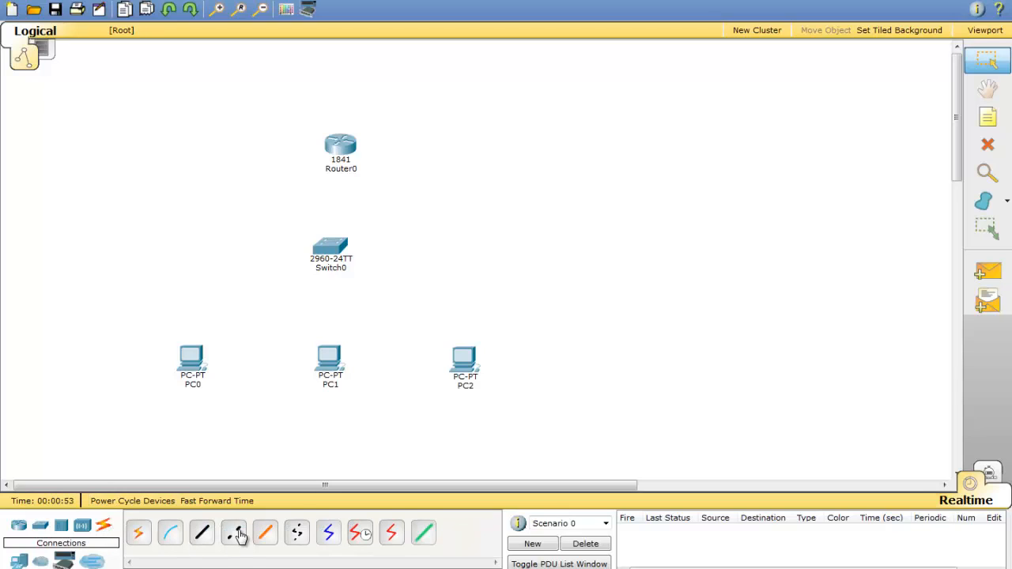
click(202, 535)
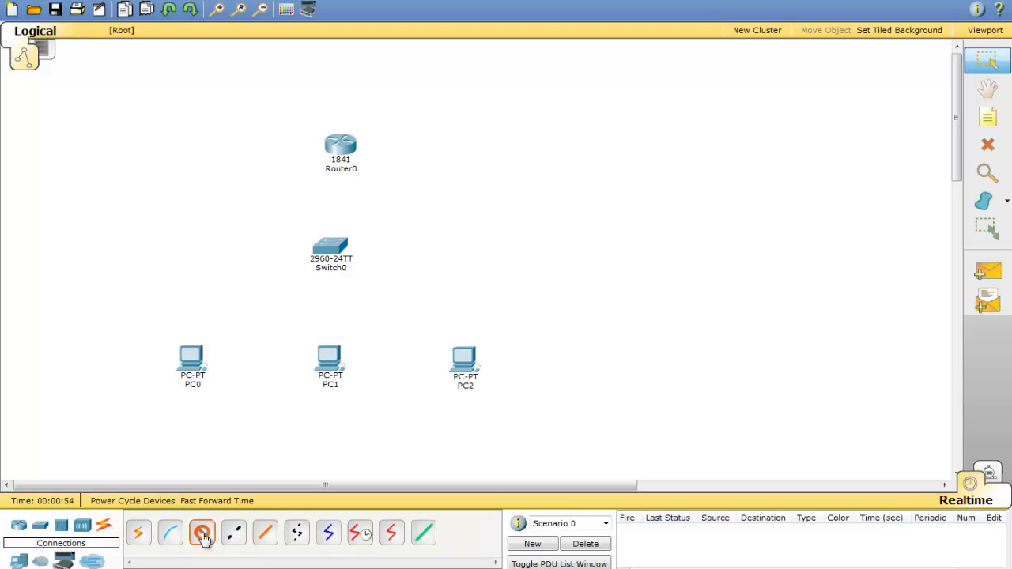
click(346, 149)
click(365, 174)
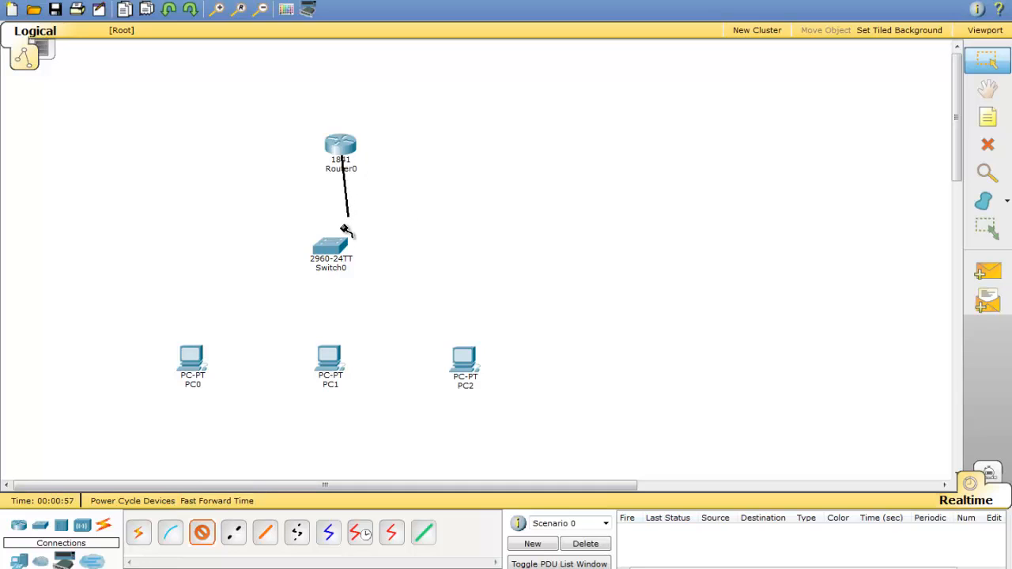
click(331, 246)
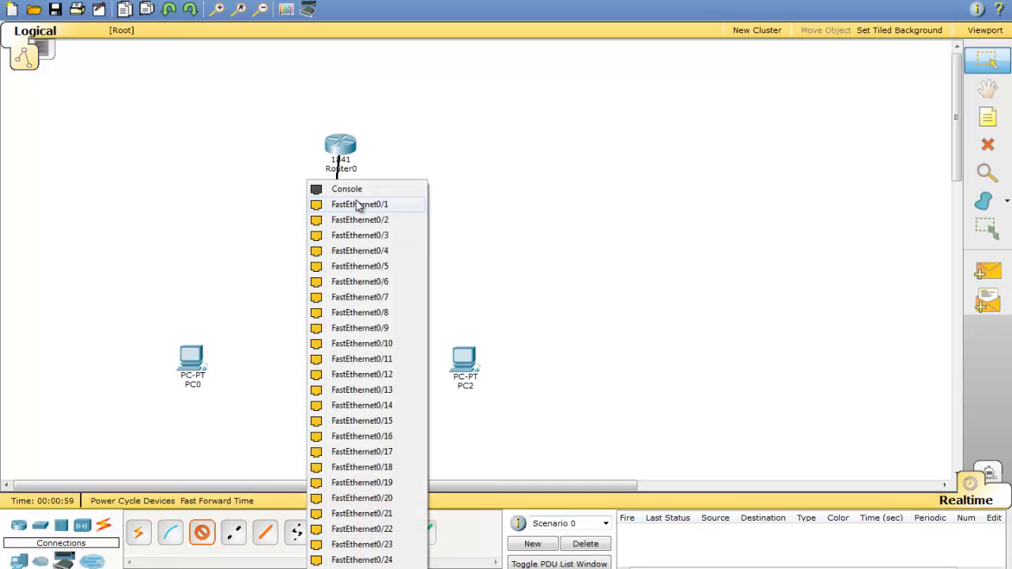
click(357, 205)
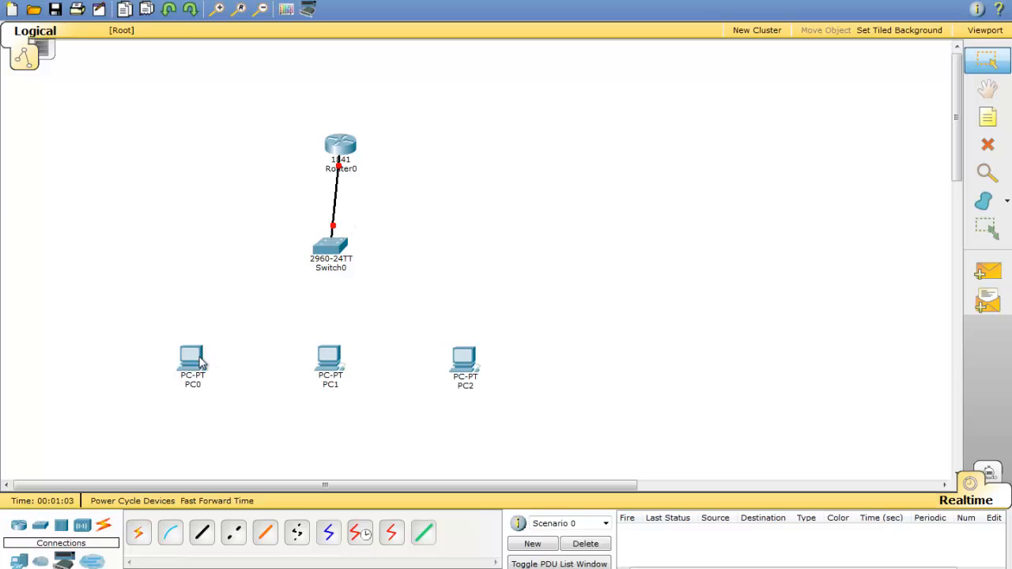
- Connect port FastEthernet0/2 of Switch0 to PC0 with a copper straight-through cable
click(228, 534)
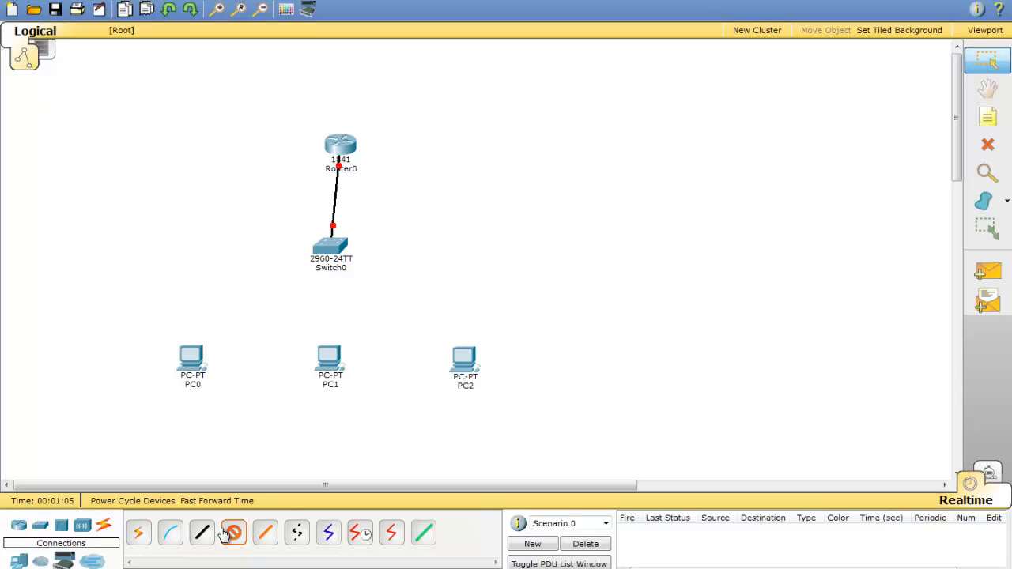
click(202, 533)
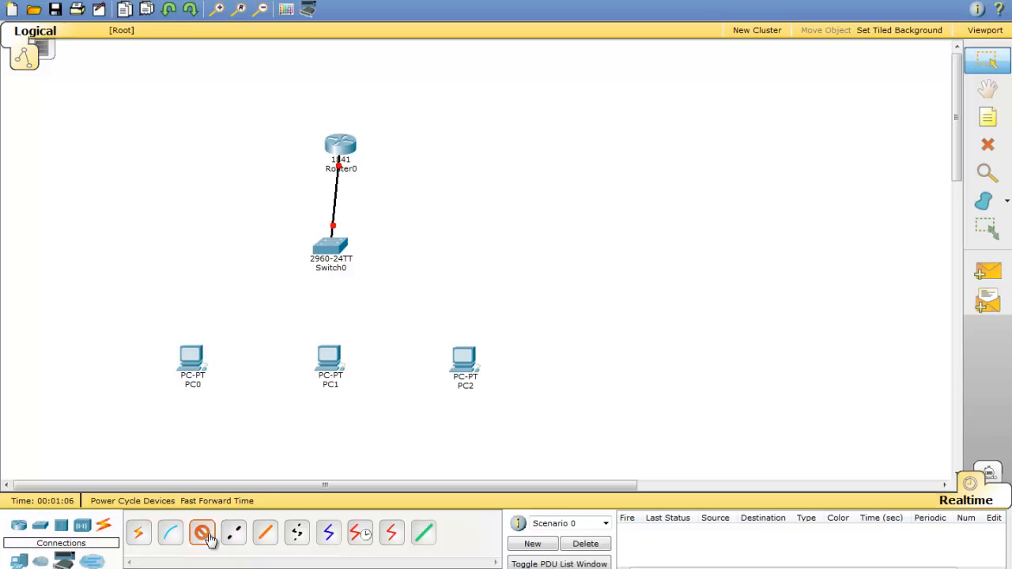
click(335, 249)
click(396, 219)
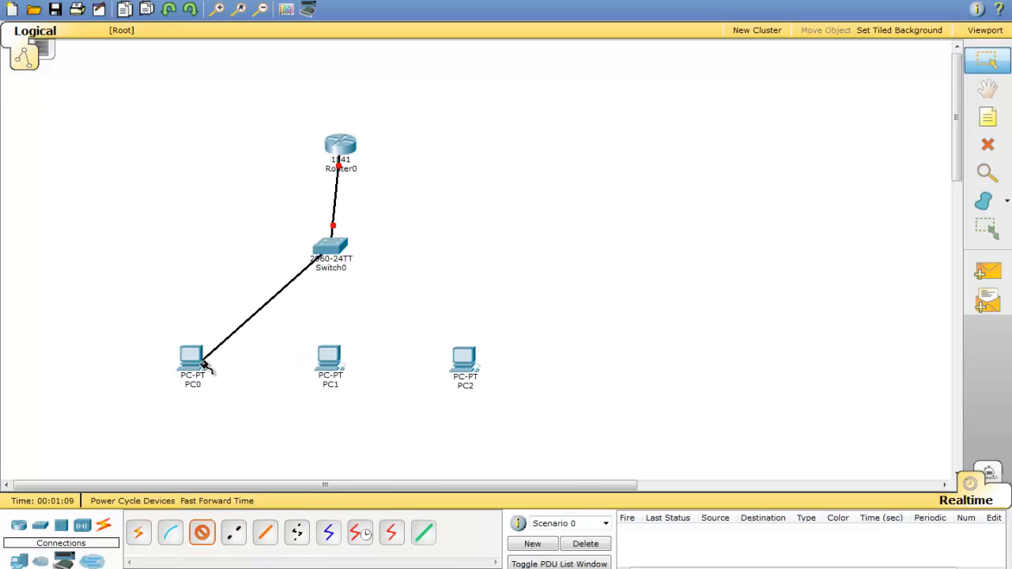
click(202, 365)
click(226, 371)
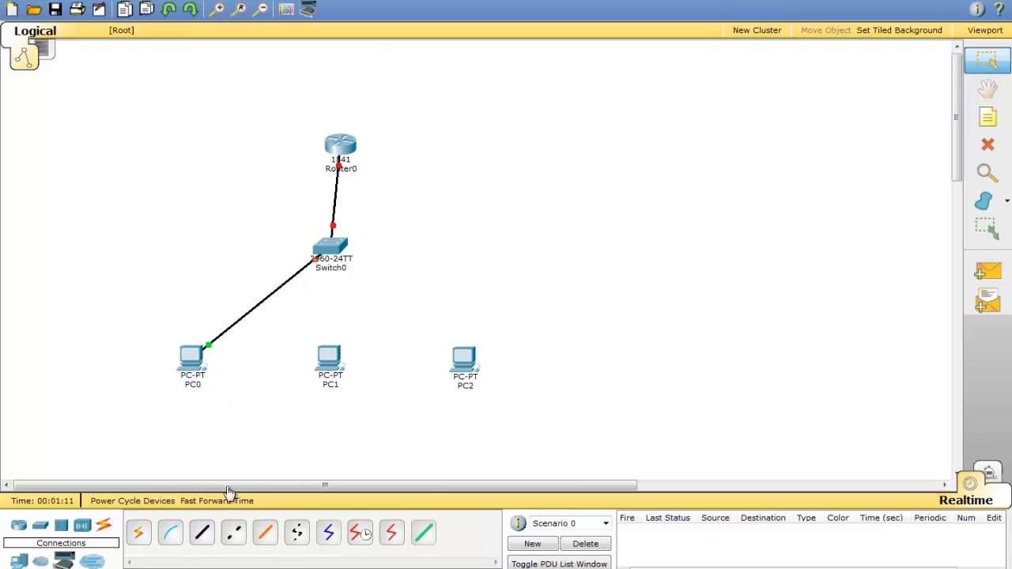
- Connect port FastEthernet0/3 of Switch0 to FastEthernet0 of PC1 with a copper straight-through cable
click(203, 534)
click(335, 252)
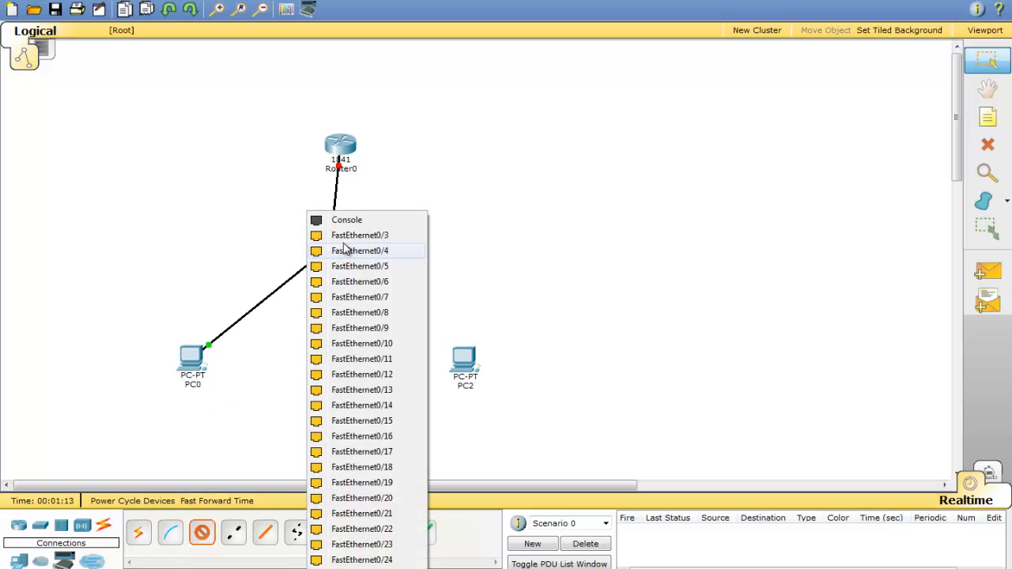
click(357, 235)
click(330, 356)
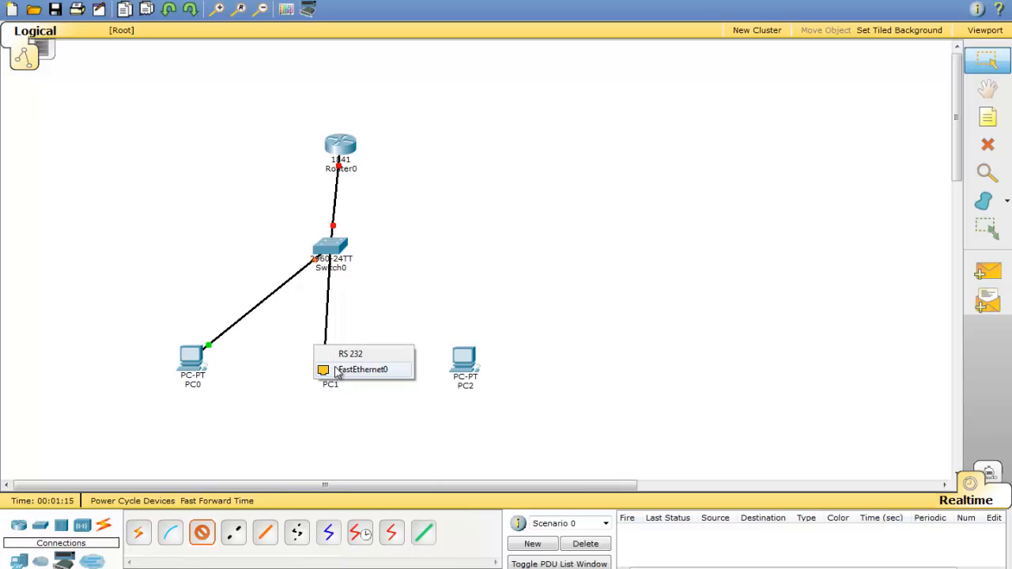
click(338, 371)
- Connect Switch0 to FastEthernet0 of PC2 with a copper straight-through cable
click(202, 533)
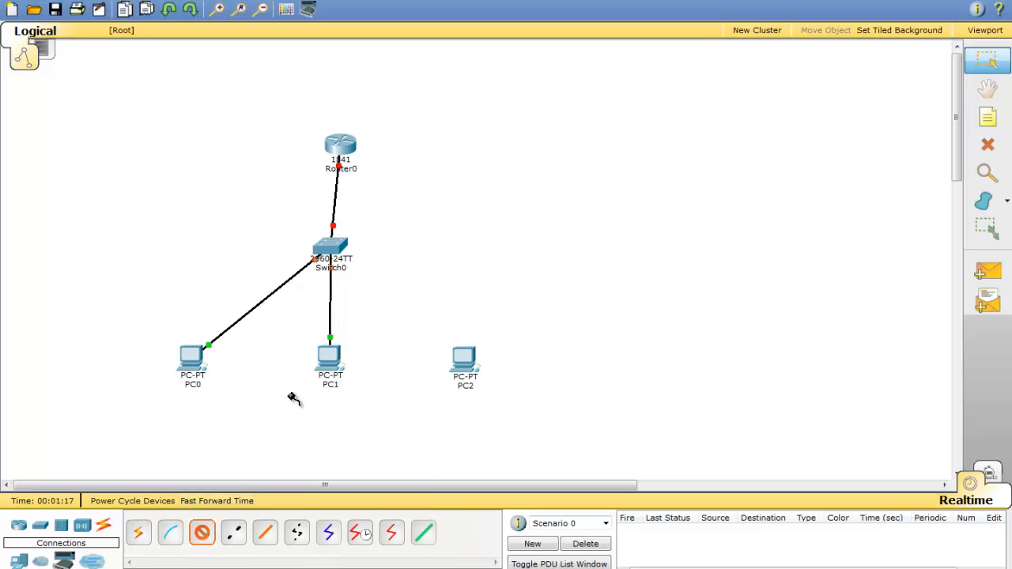
click(342, 249)
click(372, 259)
click(455, 352)
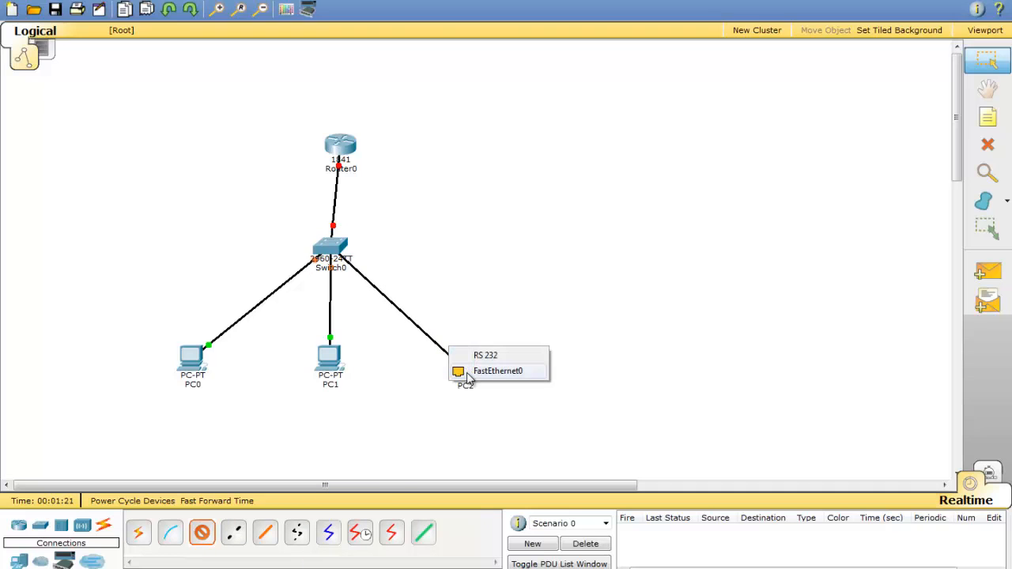
click(469, 373)
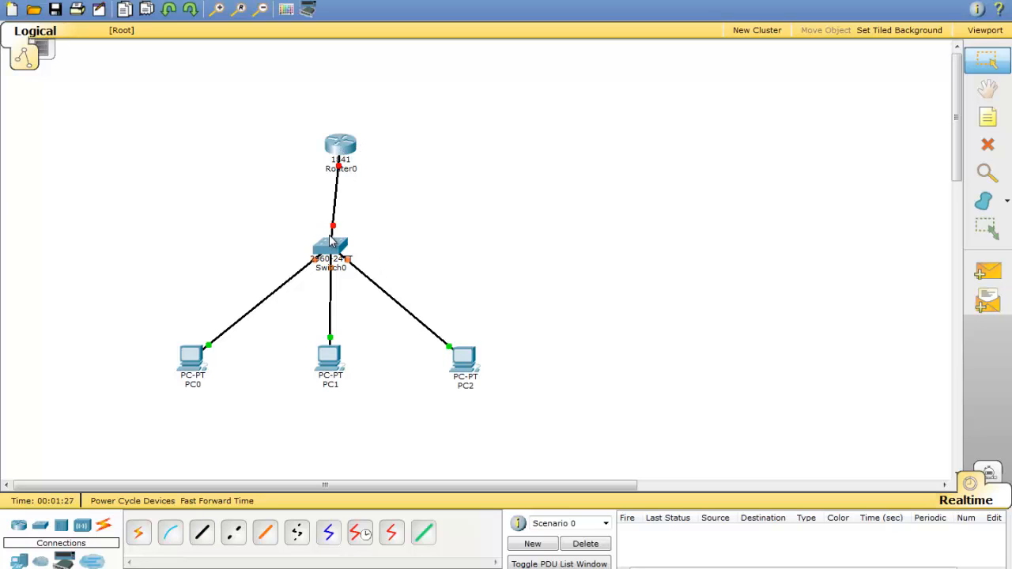
- Open the command line interface of Router0 and answer no to the initial configuration dialog
mouse_move(342, 152)
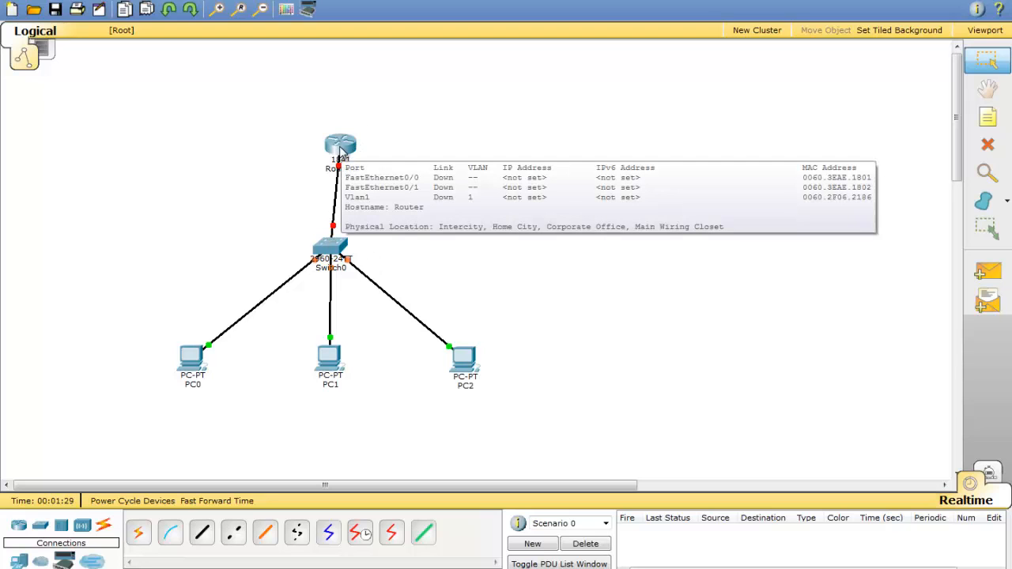
click(341, 152)
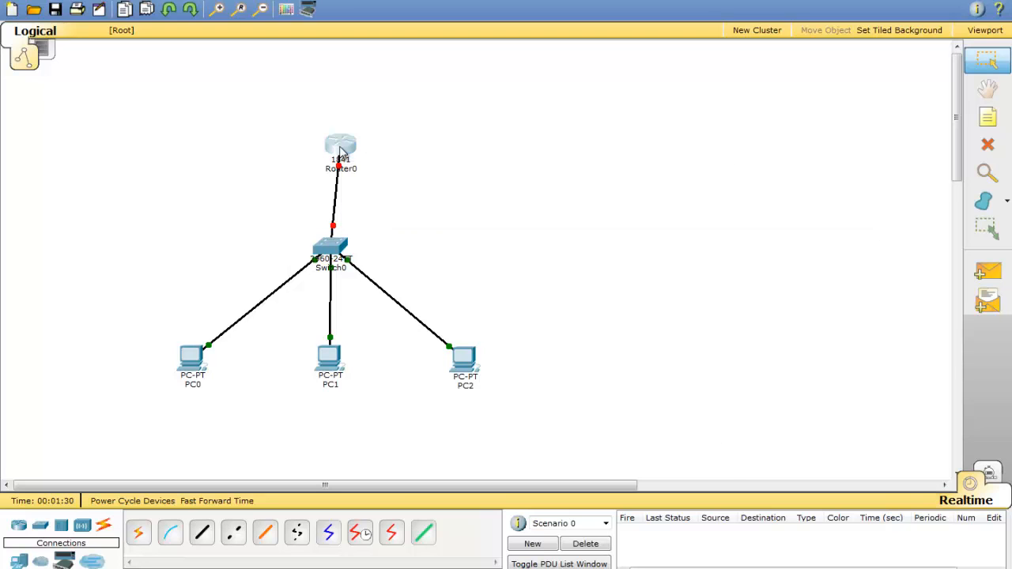
drag(374, 109, 612, 77)
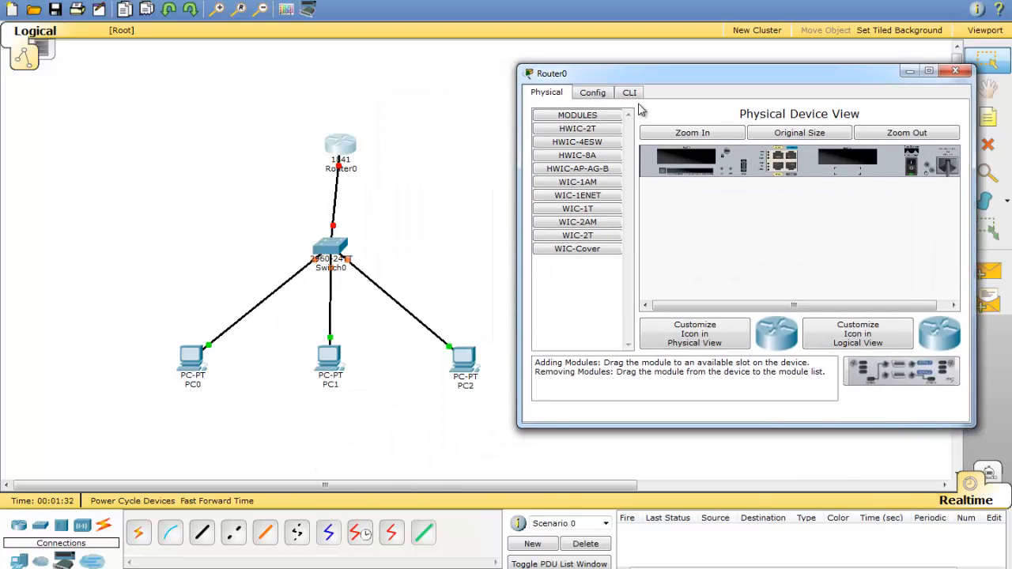
click(631, 92)
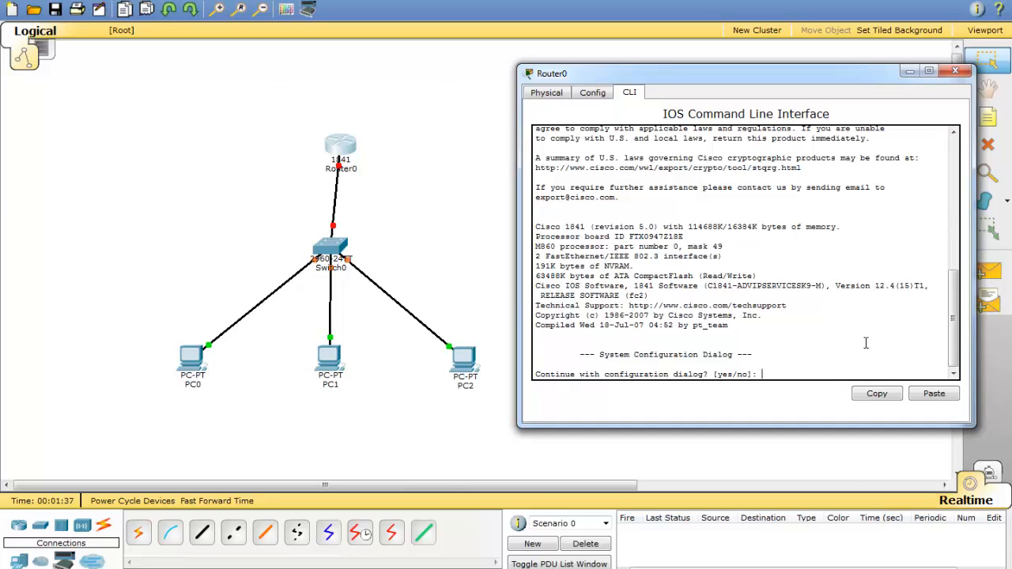
text(no)
key(Return)
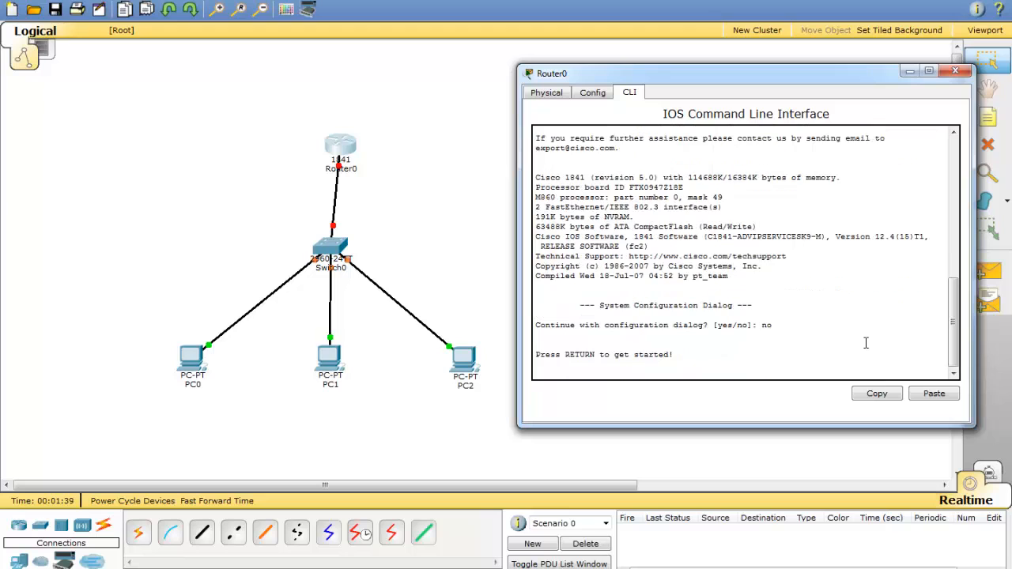
key(Return)
- Enter privileged mode on Router0 and start global configuration from the terminal
text(en)
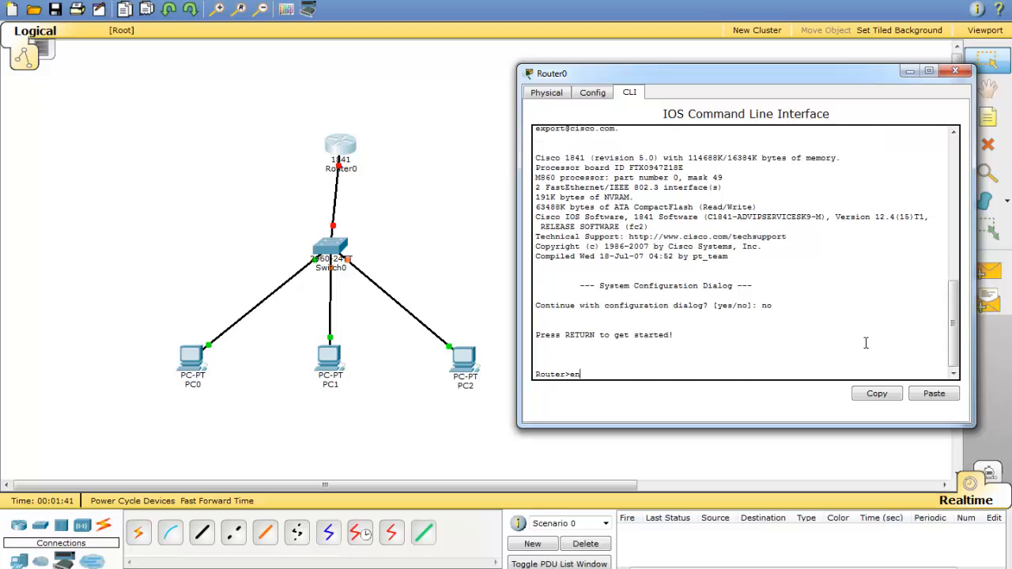
key(Return)
text(conf)
key(Tab)
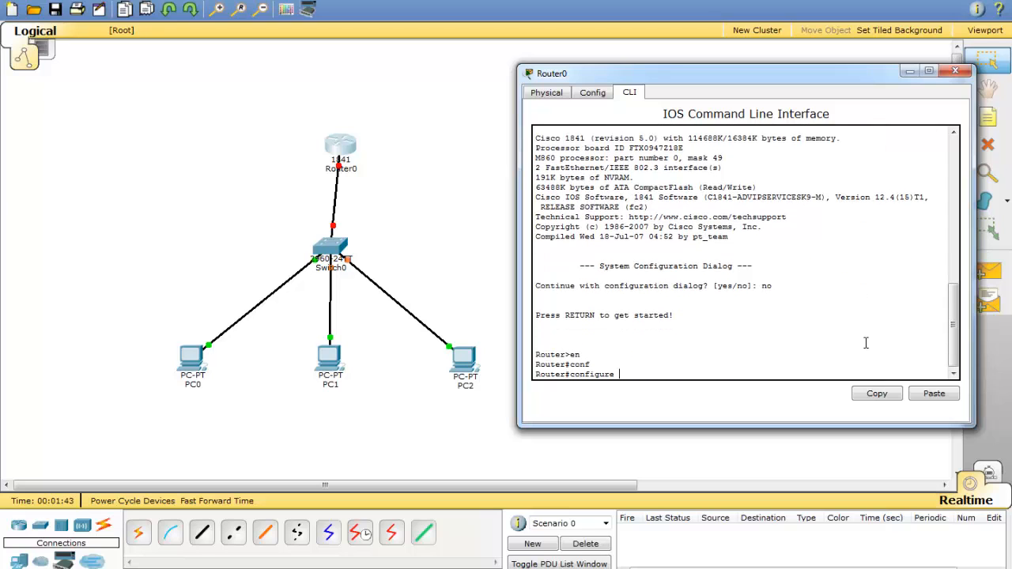
text(ter)
key(Return)
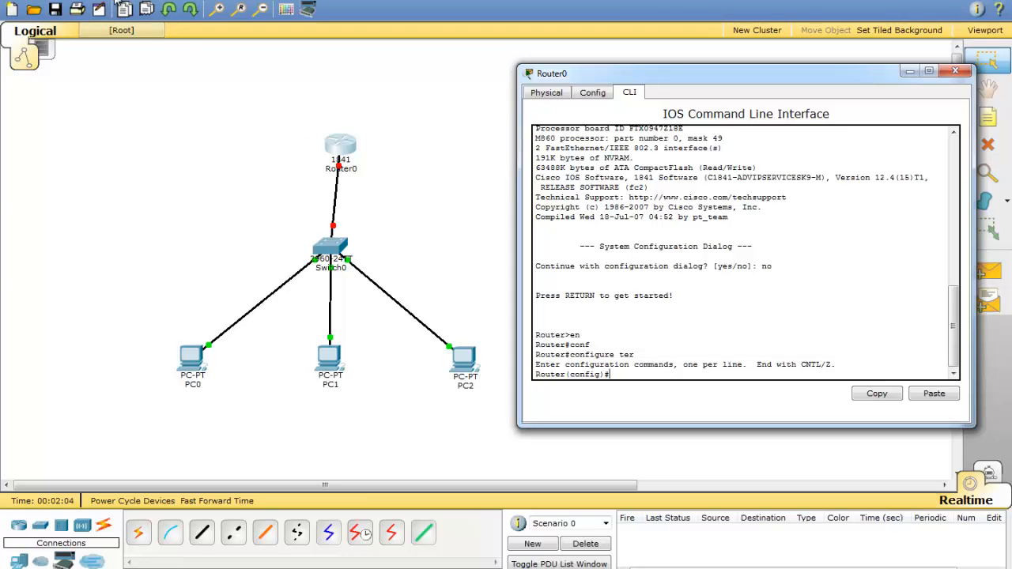
- Turn on Always Show Port Labels in the interface preferences and close the preferences
click(75, 1)
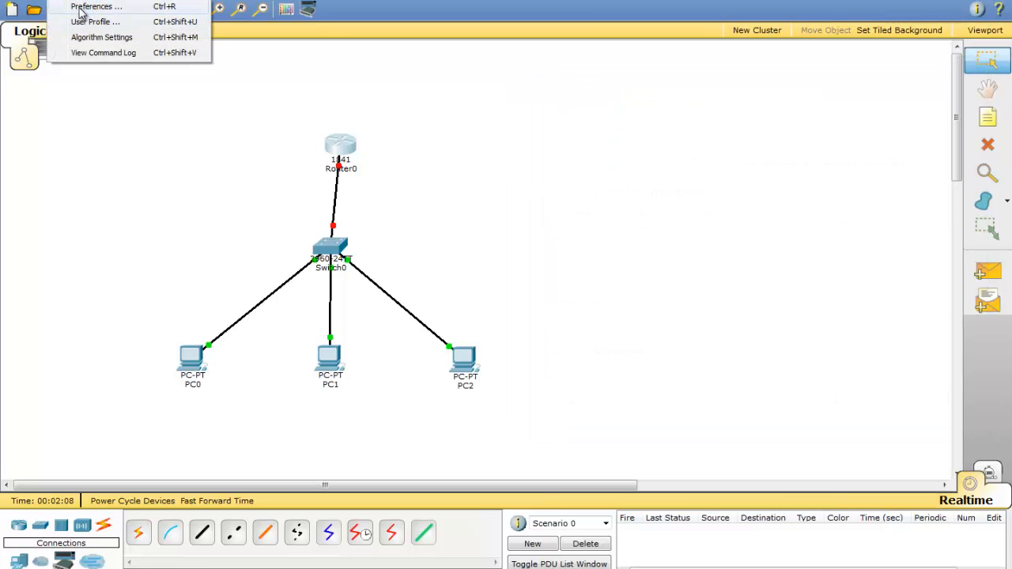
click(80, 12)
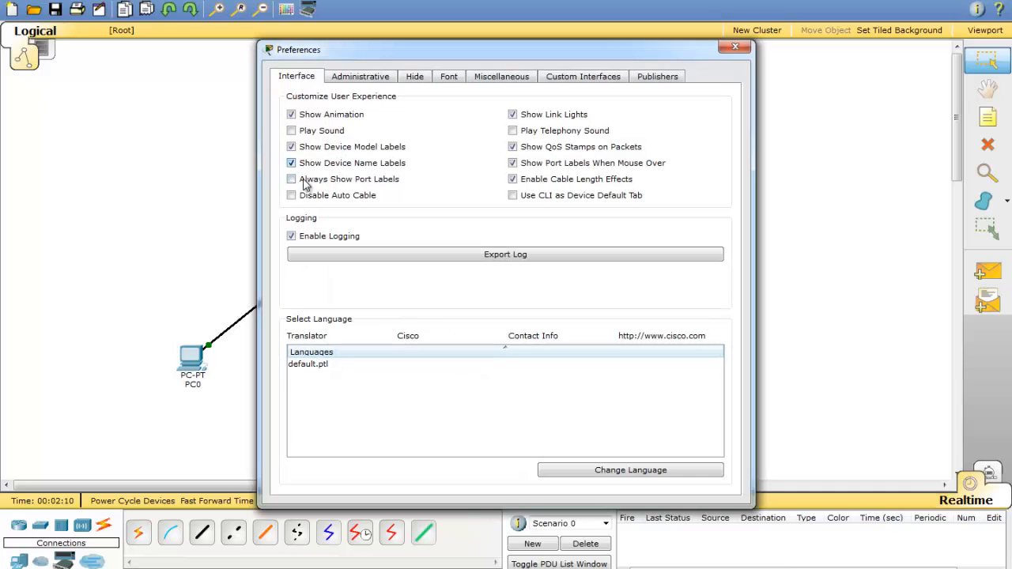
click(291, 179)
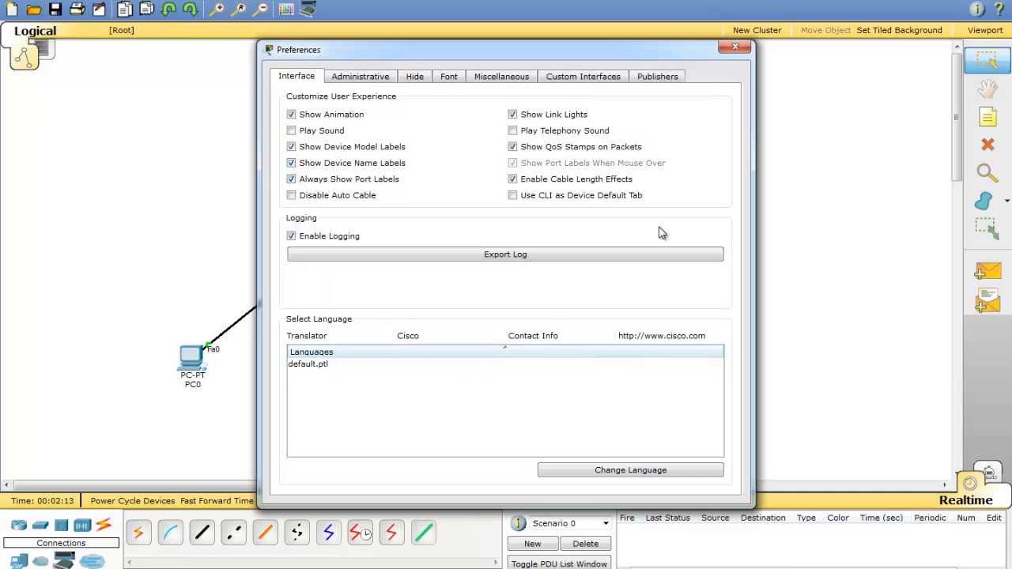
click(734, 48)
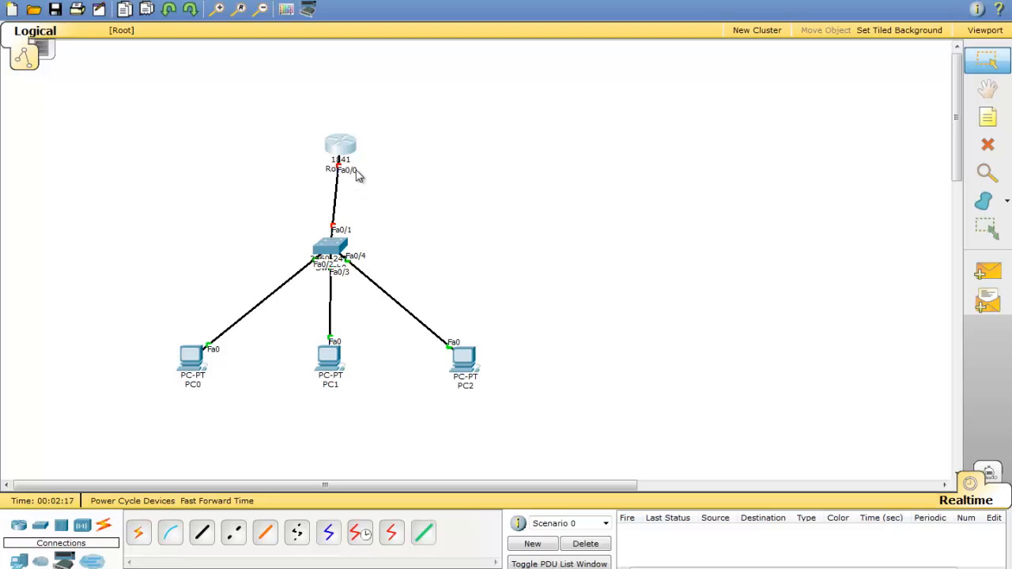
- Reopen Router0's command line clear of the topology and enter configuration mode for interface fastEthernet 0/0
click(341, 147)
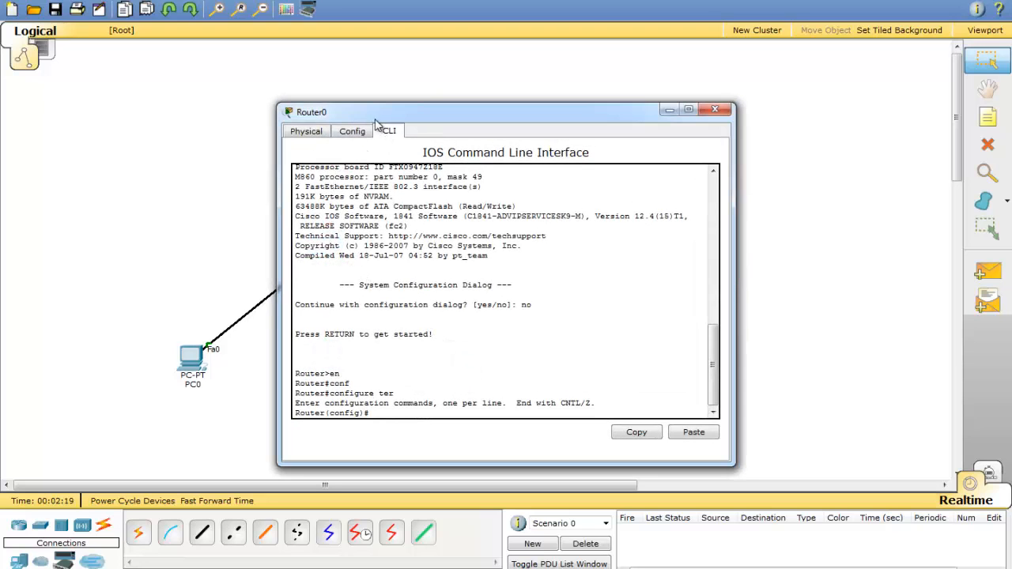
drag(445, 115, 680, 83)
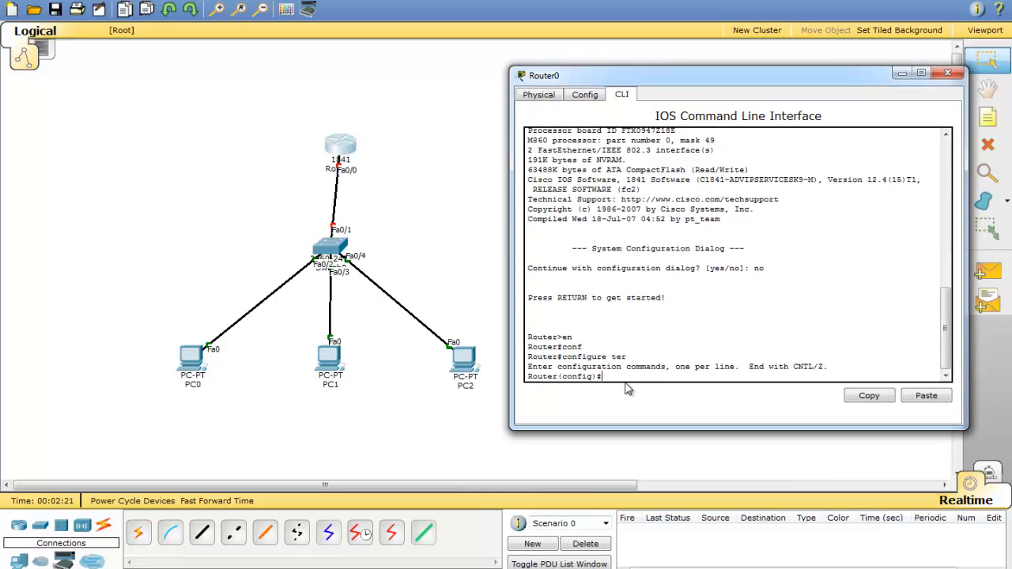
text(nter)
key(Tab)
text(fast)
key(Tab)
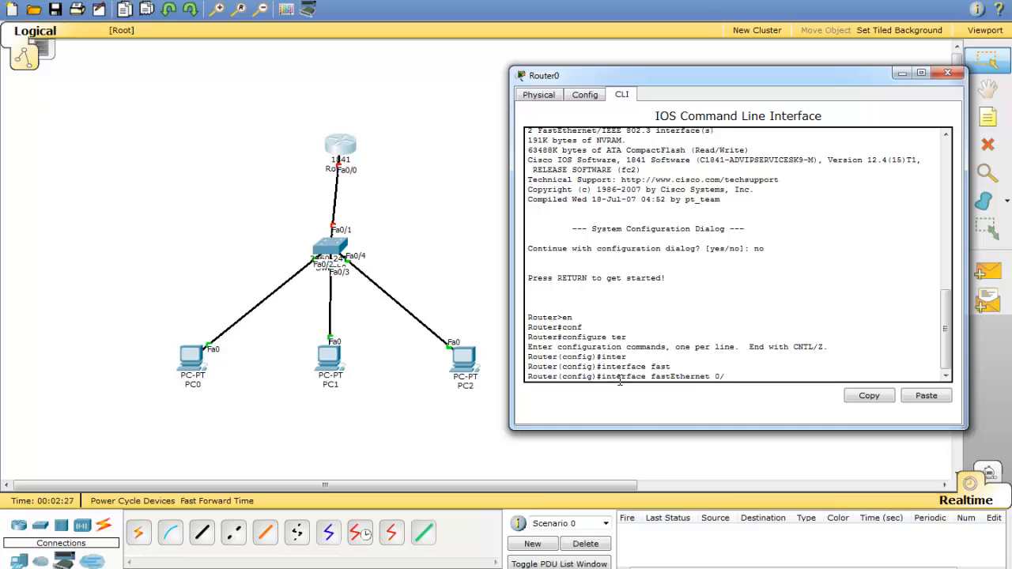
key(Return)
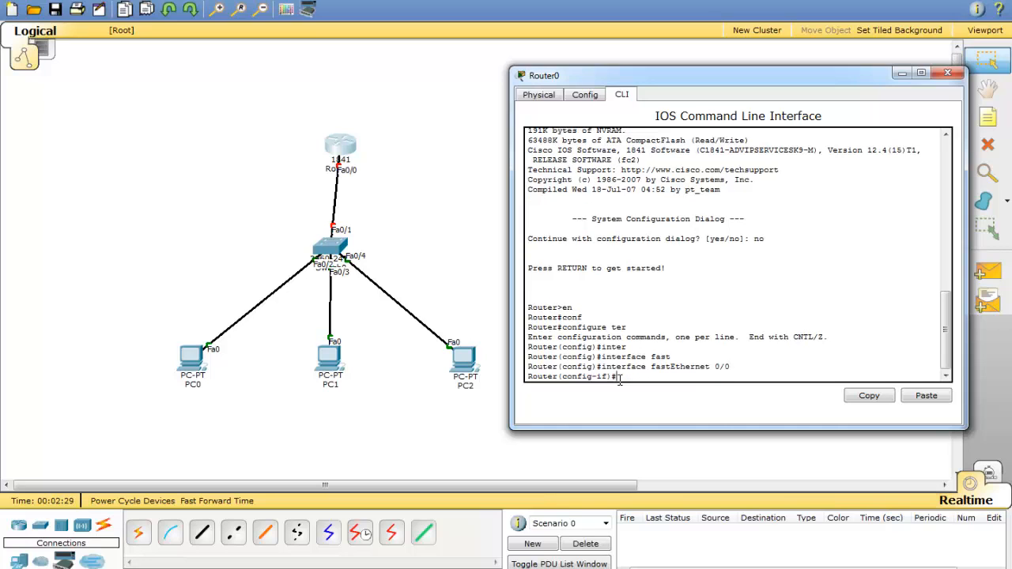
- Enable Router0's fastEthernet 0/0 interface with the no shutdown command
text(no sh)
key(Tab)
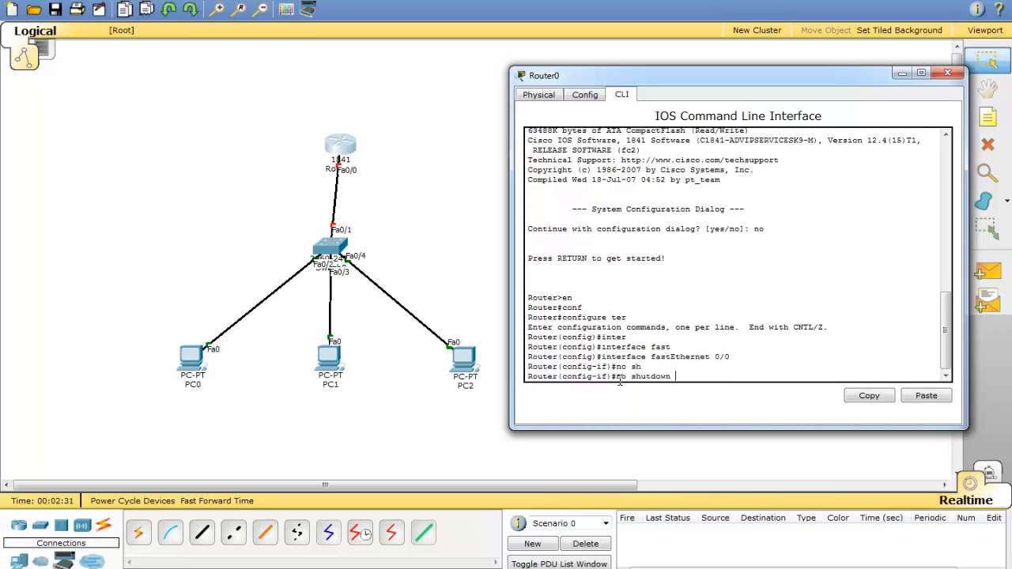
key(Return)
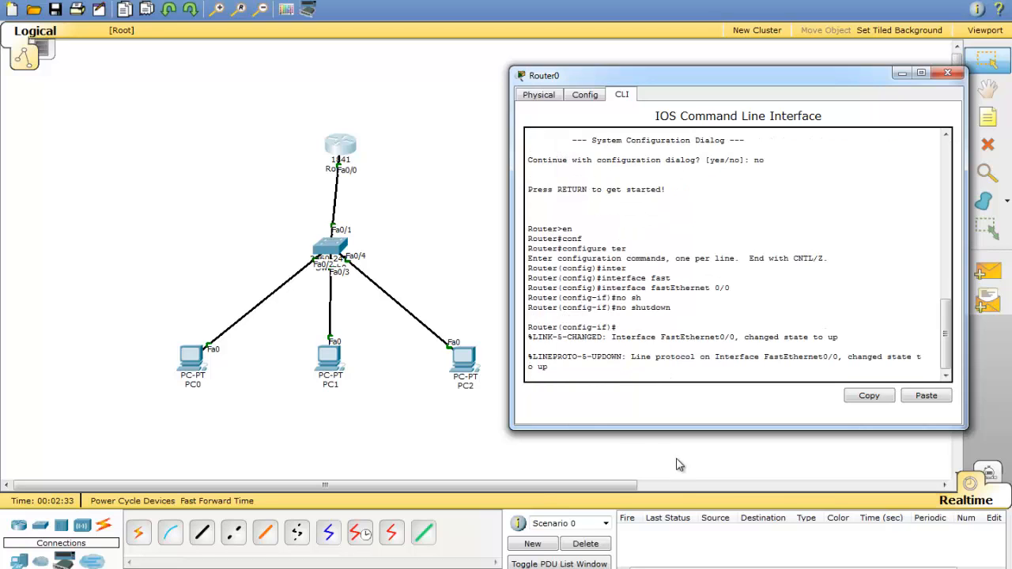
key(Return)
key(Return)
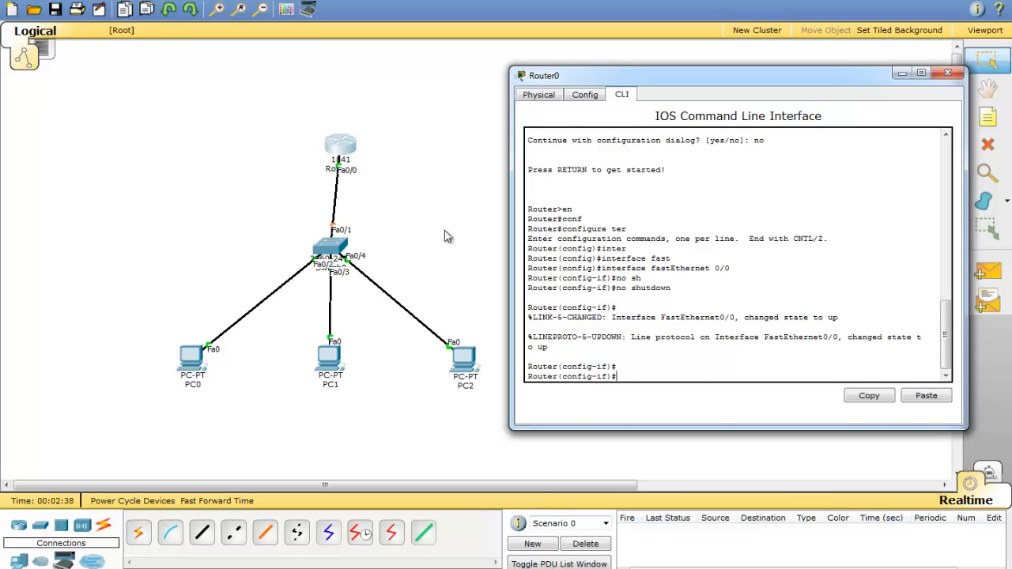
- Place a note reading 192.168.1.1/24 beside the router's Fa0/0 port label in the topology
click(902, 73)
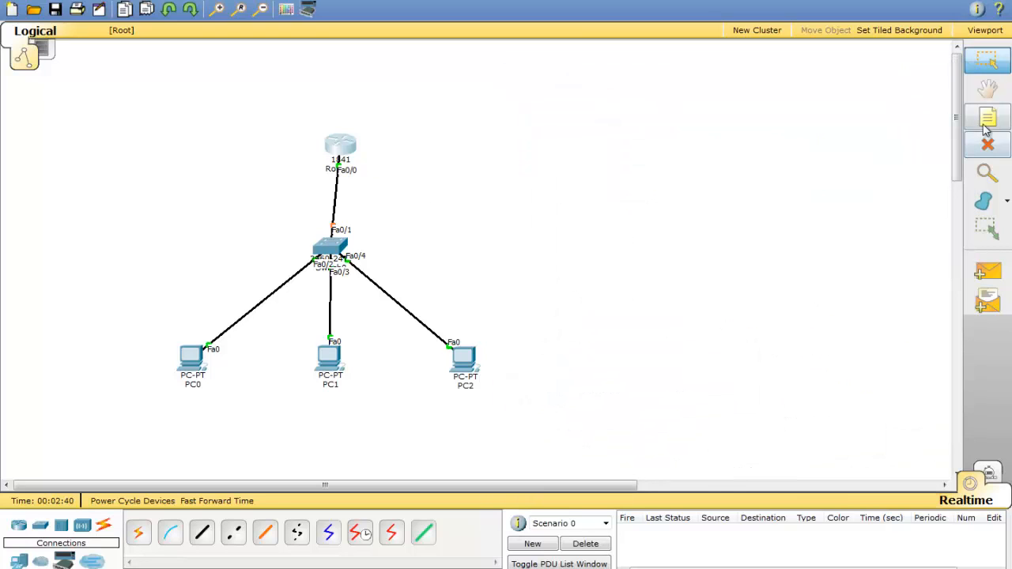
click(361, 165)
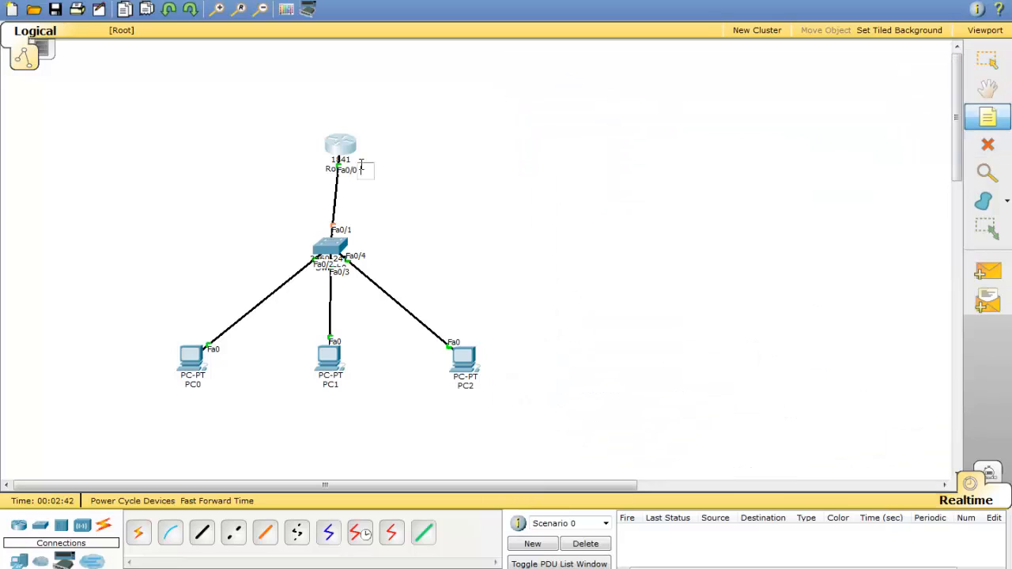
text(192.168.1.1/2)
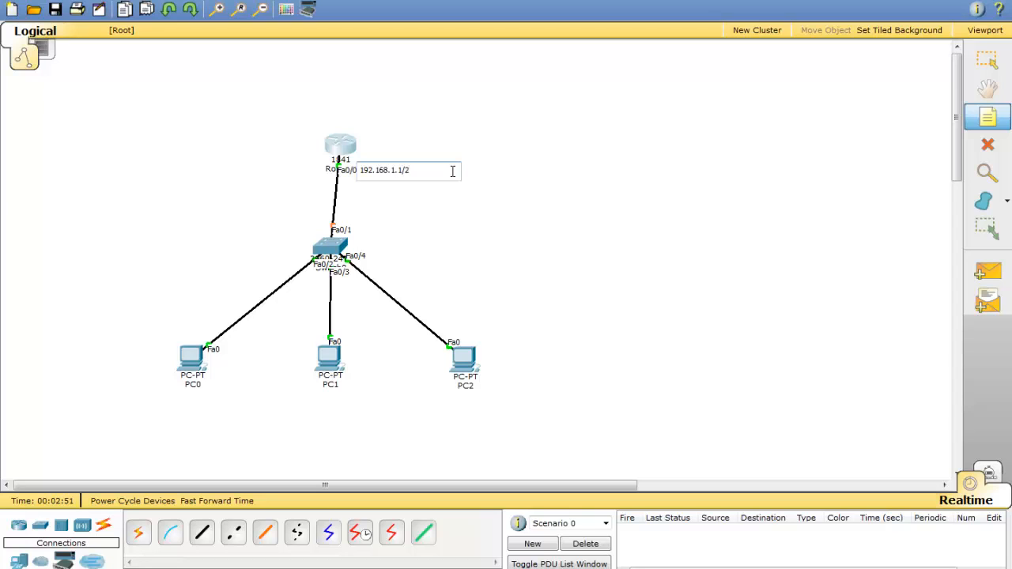
text(4)
click(985, 63)
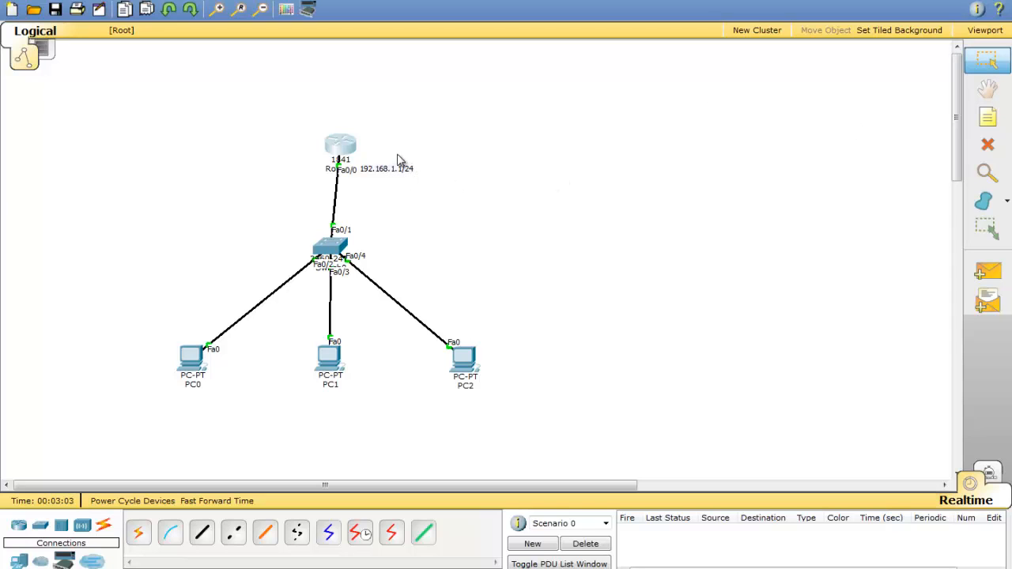
- Assign IP address 192.168.1.1 with subnet mask 255.255.255.0 to Router0's fastEthernet 0/0 interface
click(348, 155)
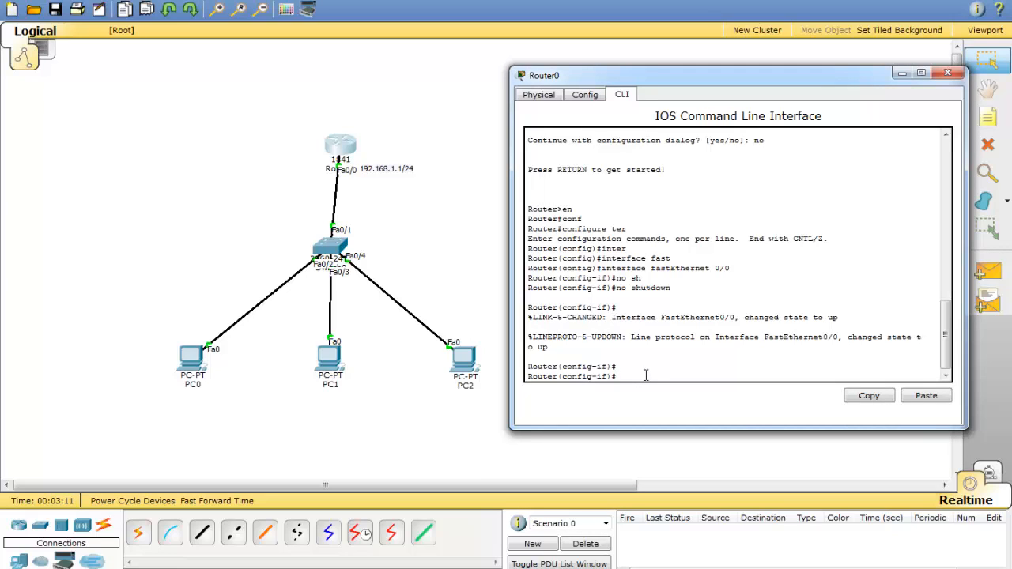
text(ip add)
key(Tab)
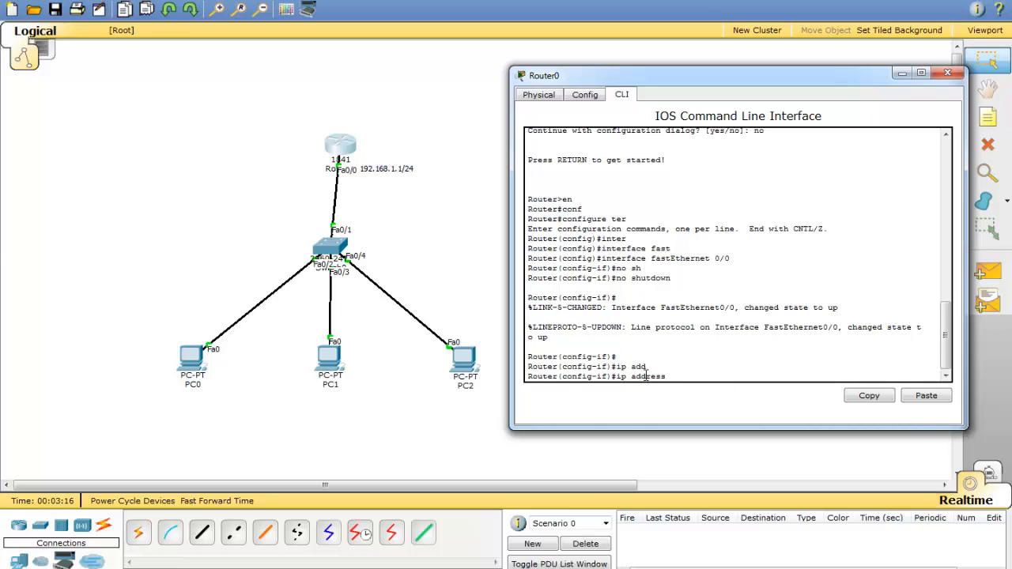
text(192.168.1.1 255.255.255.0)
key(Return)
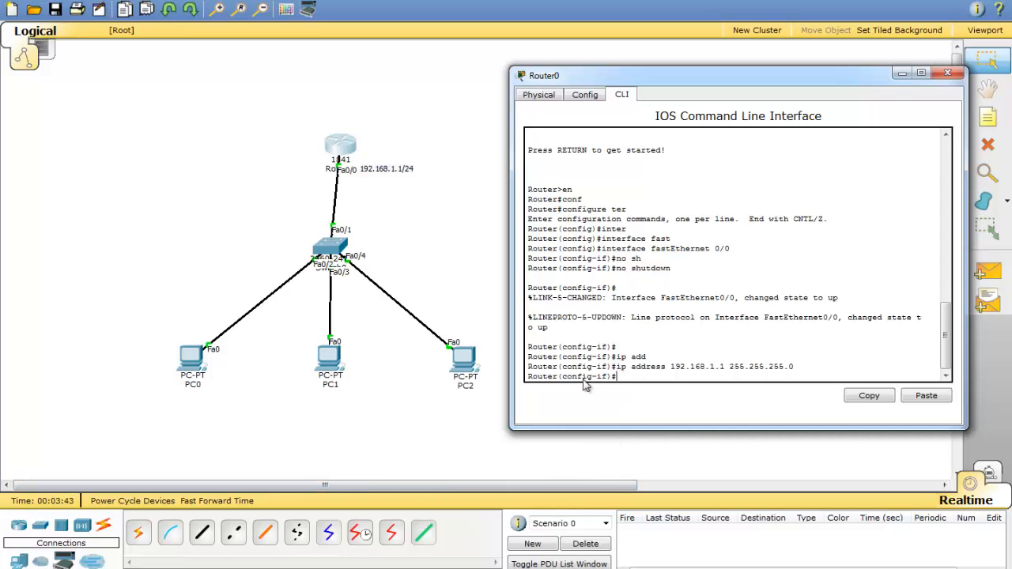
- Bring up the Word document with the DHCP setup commands and arrange the Packet Tracer and Router0 windows beside it
click(380, 568)
click(462, 554)
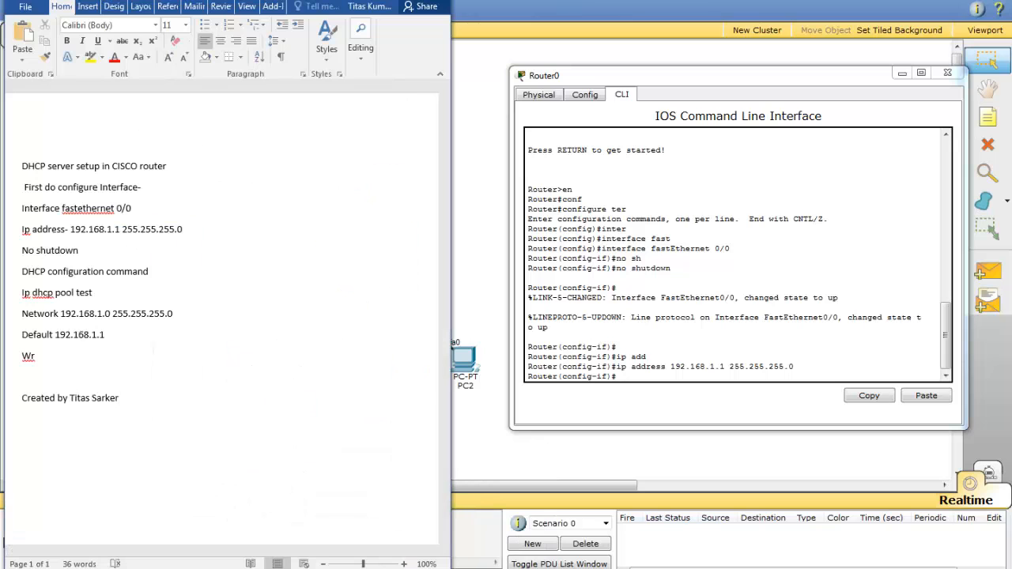
double_click(532, 13)
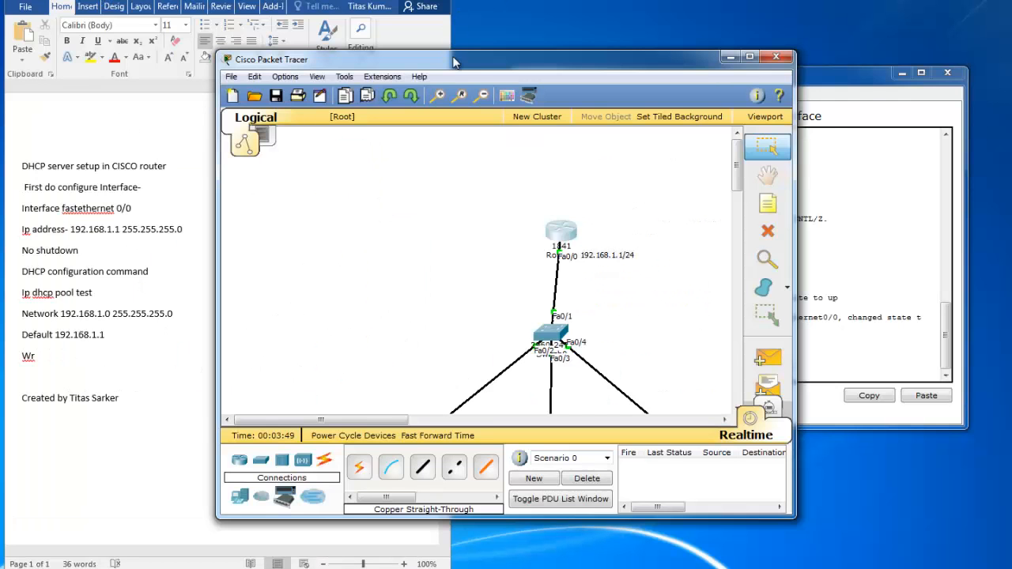
drag(454, 59, 617, 0)
double_click(405, 1)
drag(398, 65, 534, 0)
click(699, 162)
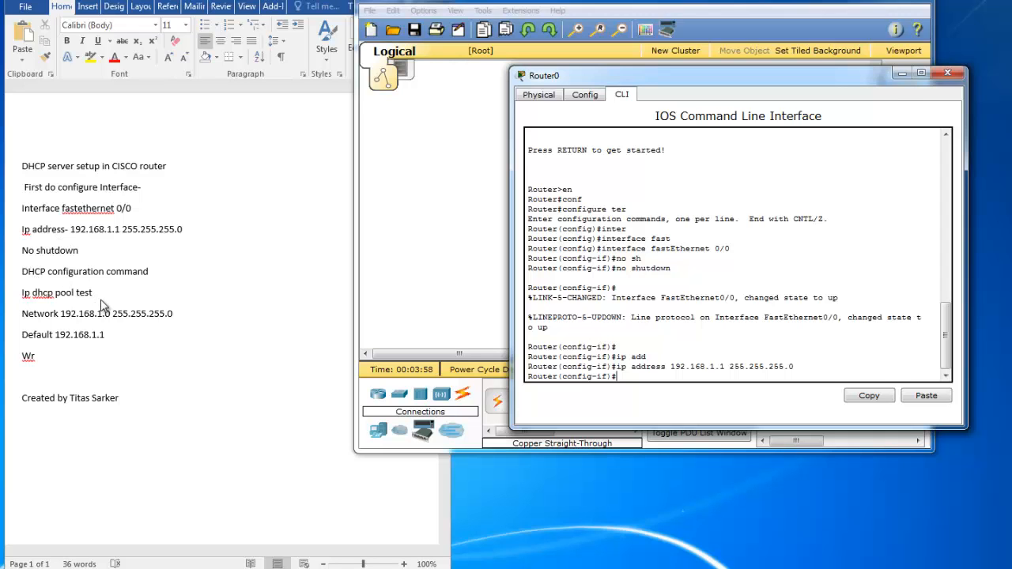
drag(596, 72, 609, 212)
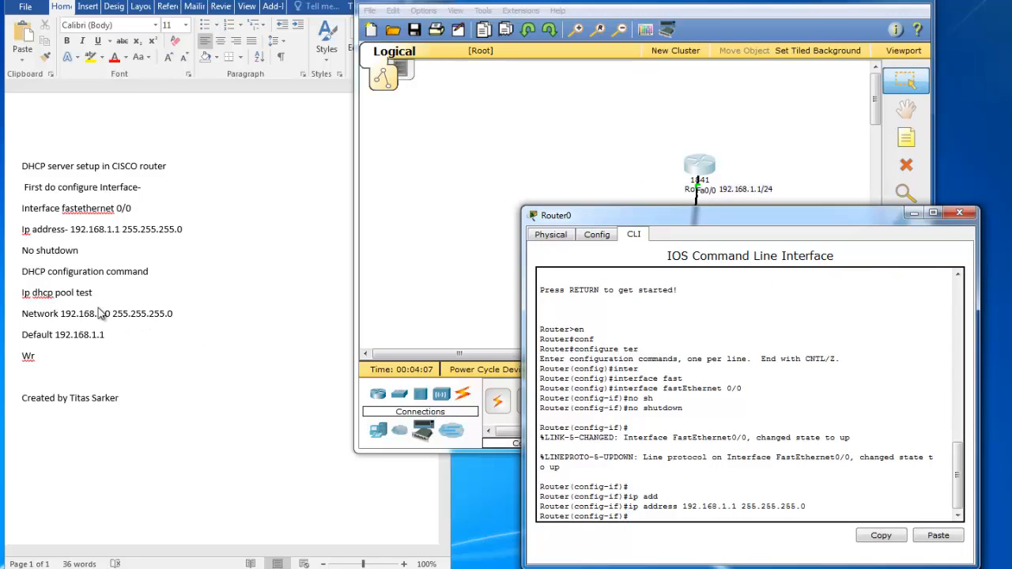
drag(723, 218, 791, 254)
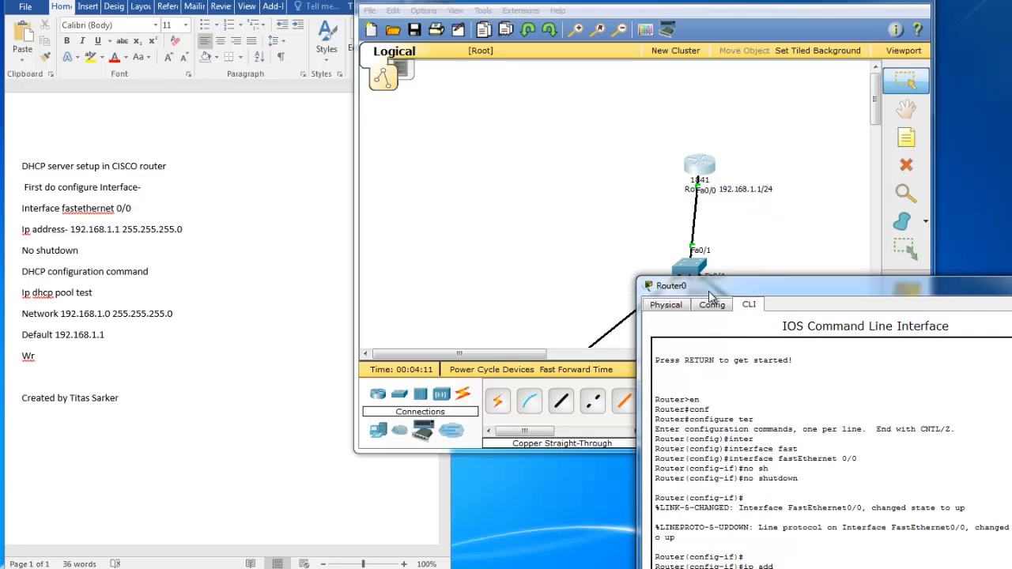
drag(710, 296, 569, 233)
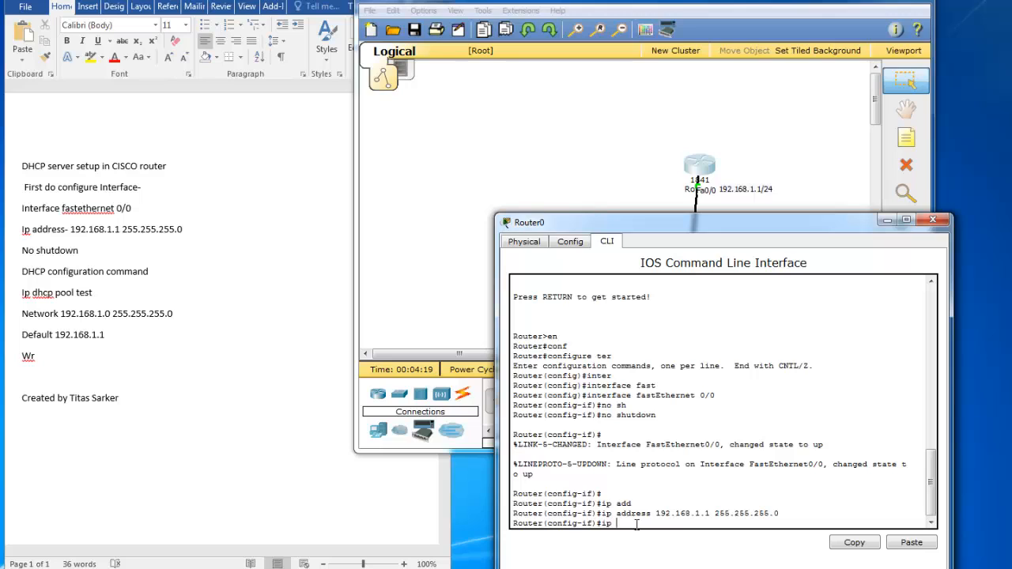
text(dh)
key(Tab)
text(c)
key(Tab)
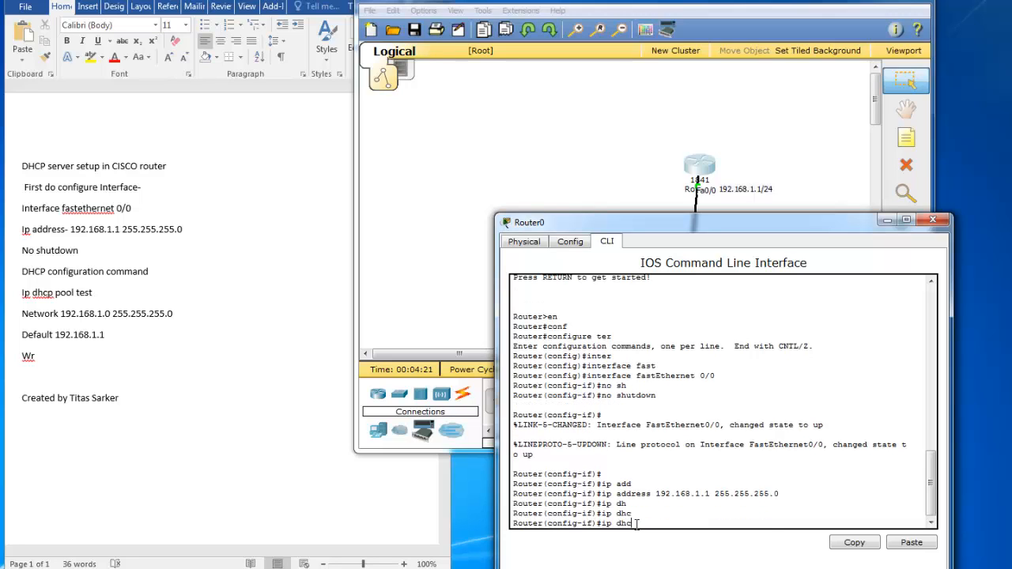
text(p)
key(Tab)
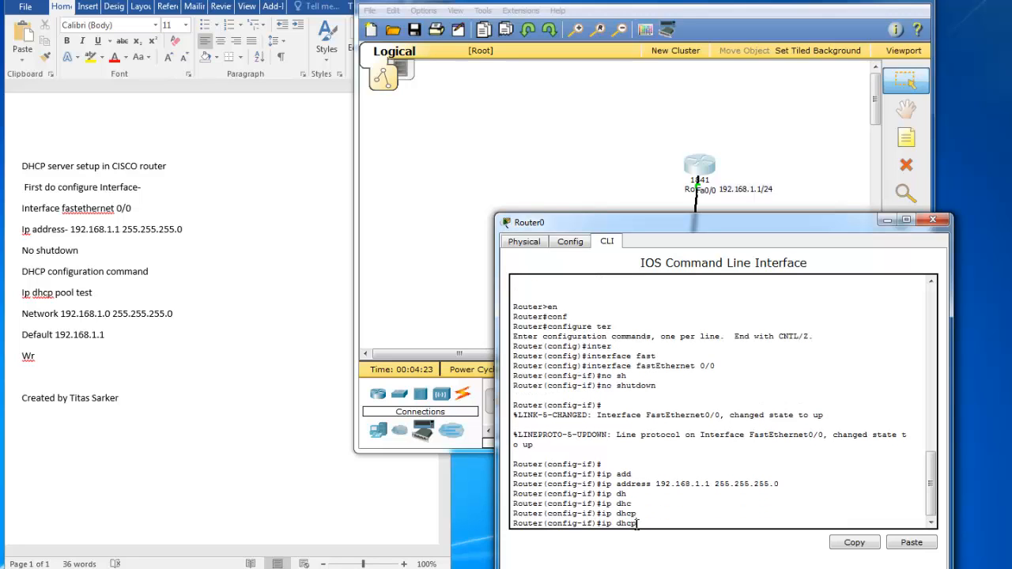
text(po)
key(Tab)
key(Tab)
key(Tab)
key(Tab)
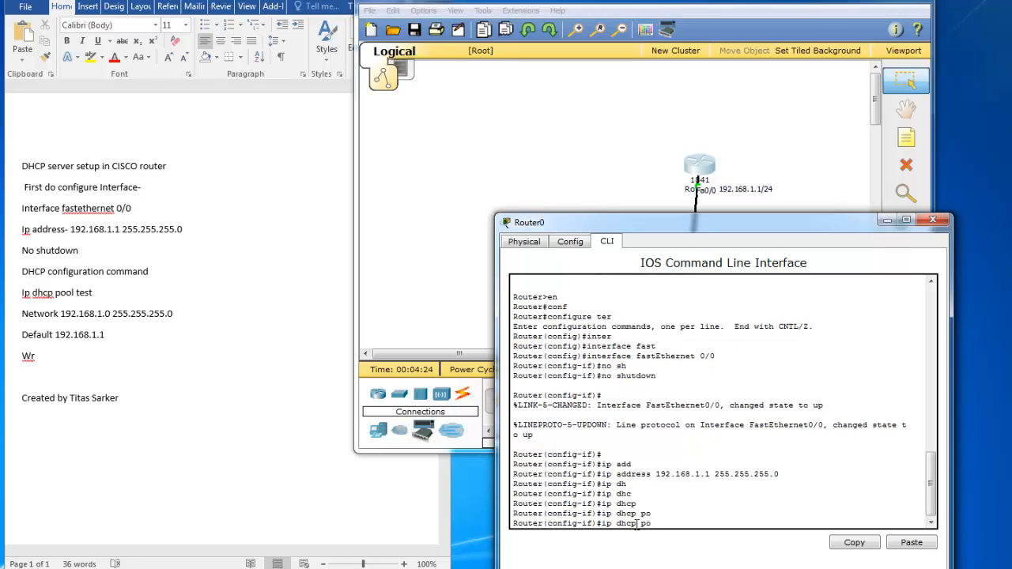
key(Tab)
key(Tab)
key(Tab)
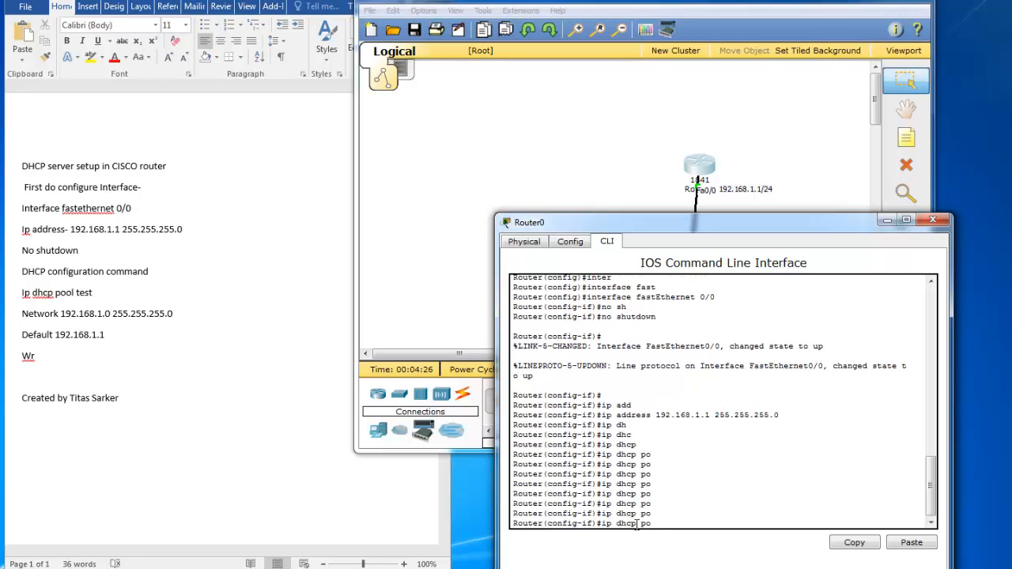
key(BackSpace)
key(BackSpace)
key(BackSpace)
key(BackSpace)
key(BackSpace)
key(BackSpace)
key(BackSpace)
key(BackSpace)
key(BackSpace)
- Exit interface configuration mode and create a DHCP pool named test on Router0
text(exit)
key(Return)
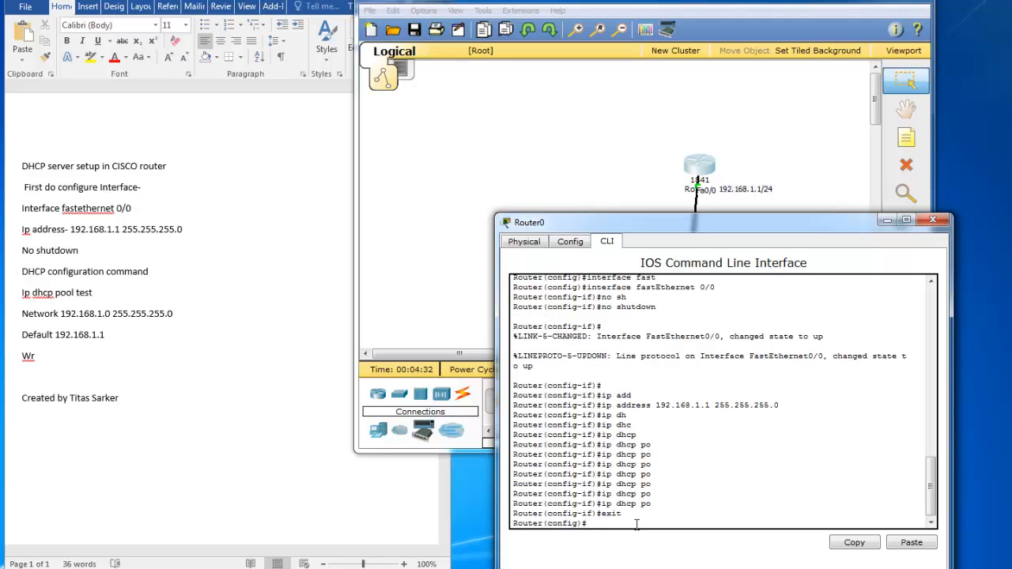
text(ip dh)
key(Tab)
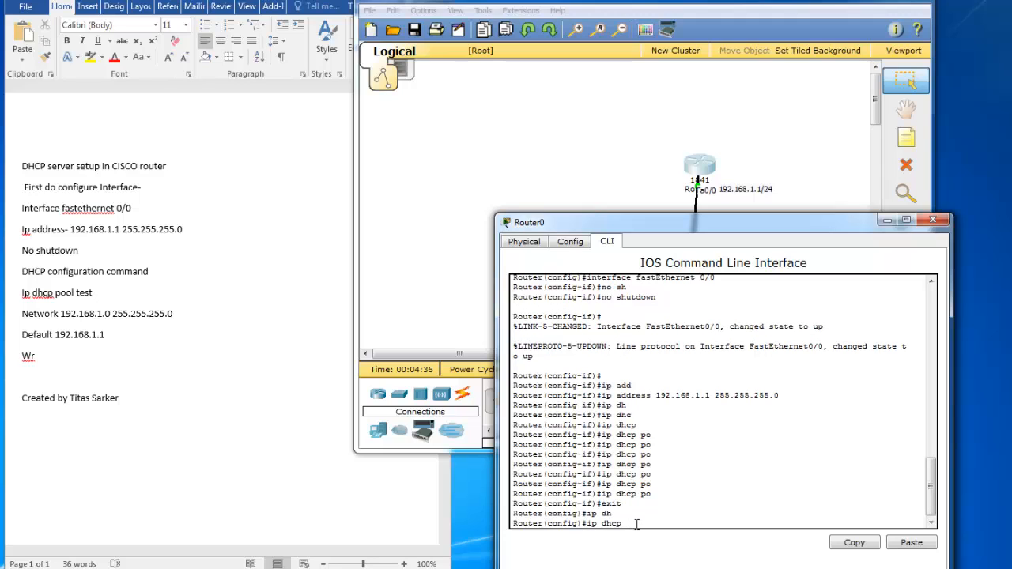
text(p)
key(Tab)
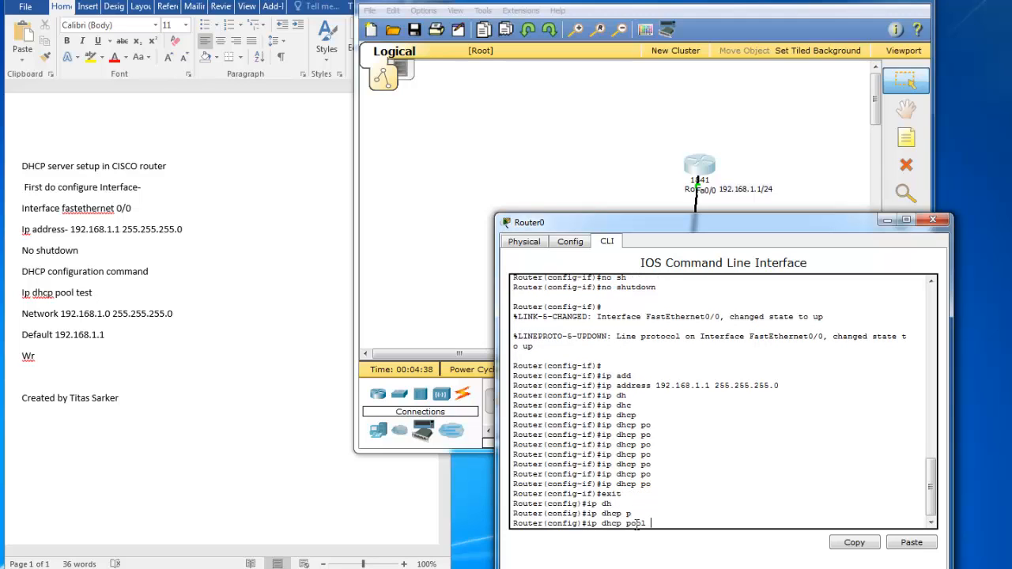
text(test)
key(Return)
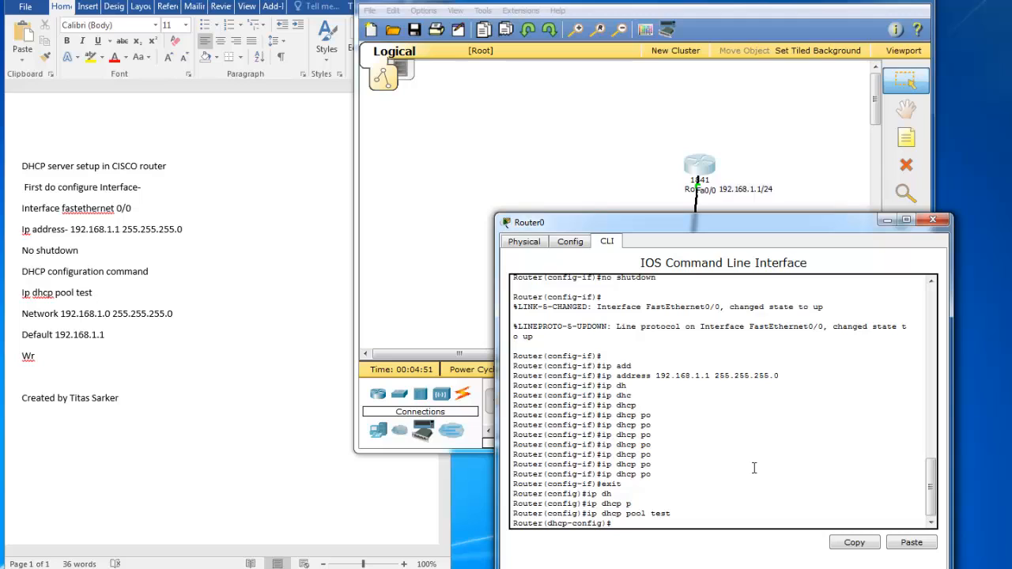
- Set the DHCP pool's network to 192.168.1.0 with mask 255.255.255.0 and its default router to 192.168.1.1
text(t)
key(Tab)
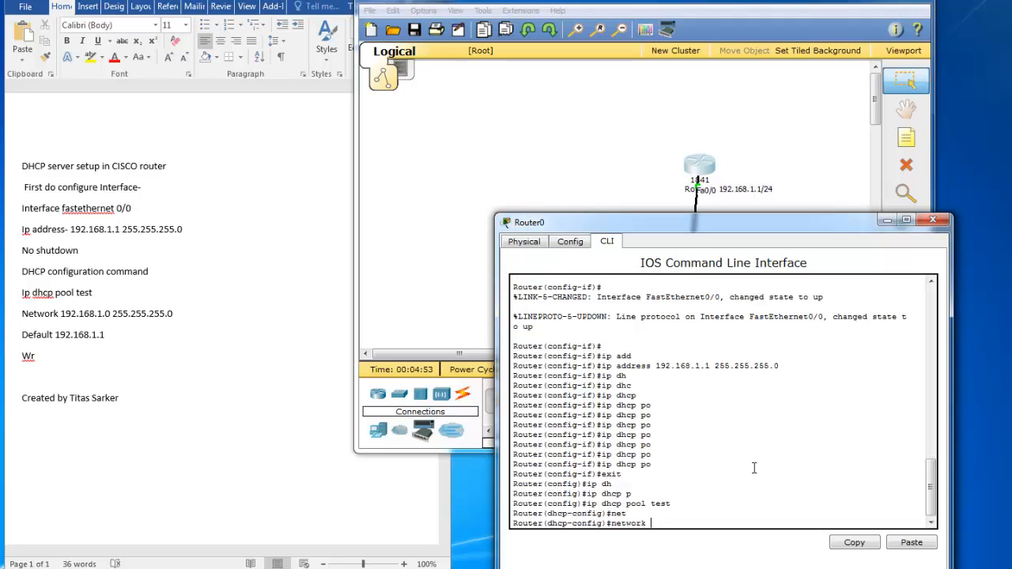
text(192.168.1.0 255.255.255.0)
key(Return)
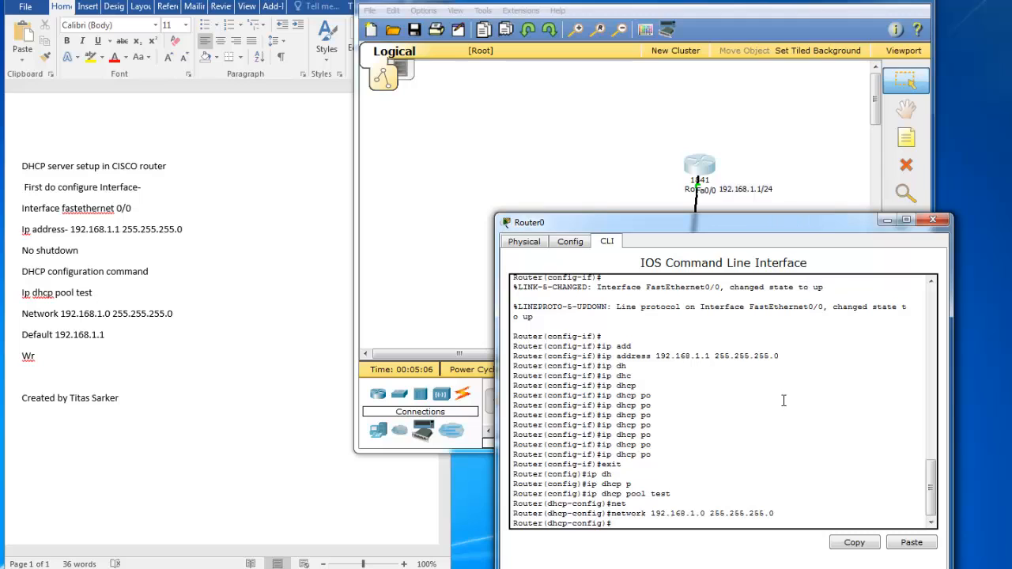
text(def)
key(Tab)
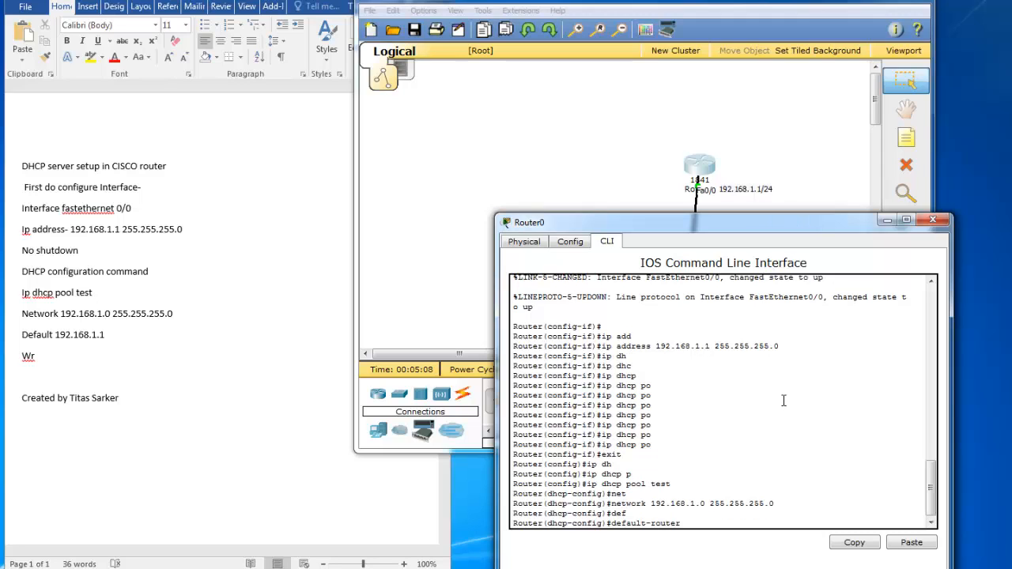
text(192.168.1.1)
key(Return)
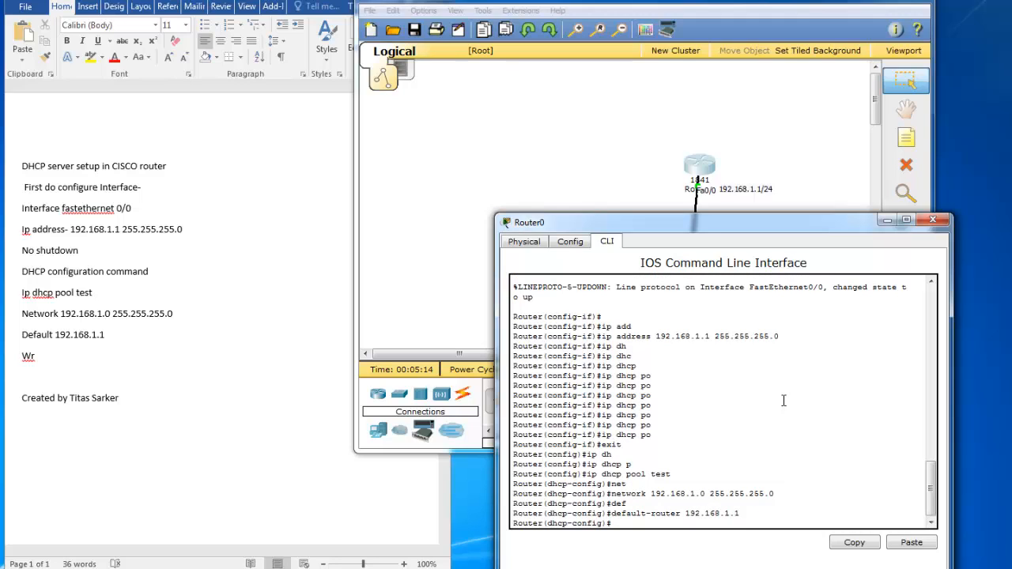
- Exit DHCP and global configuration modes on Router0 and save the running configuration with wr
text(exit)
key(Return)
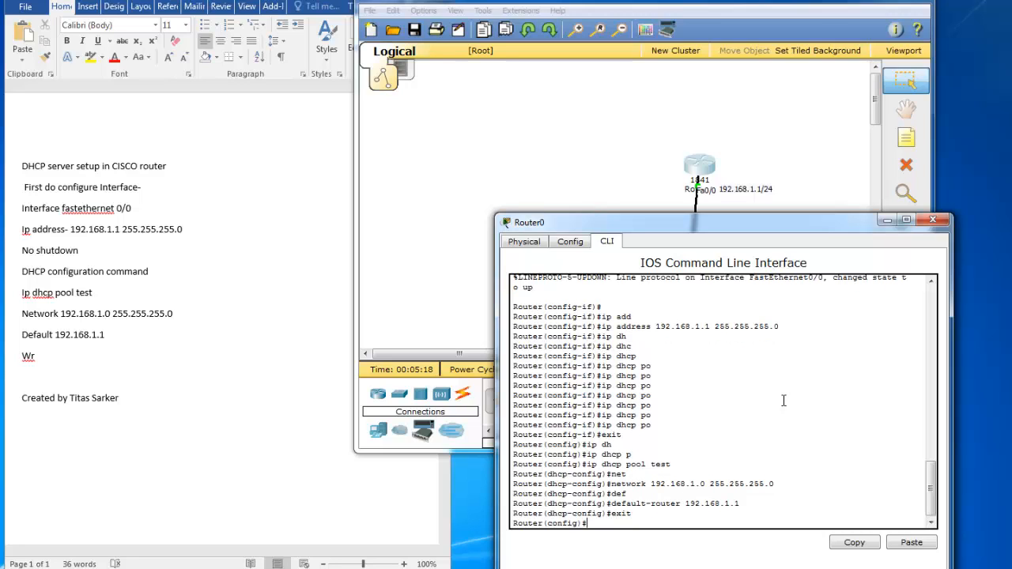
text(exit)
key(Return)
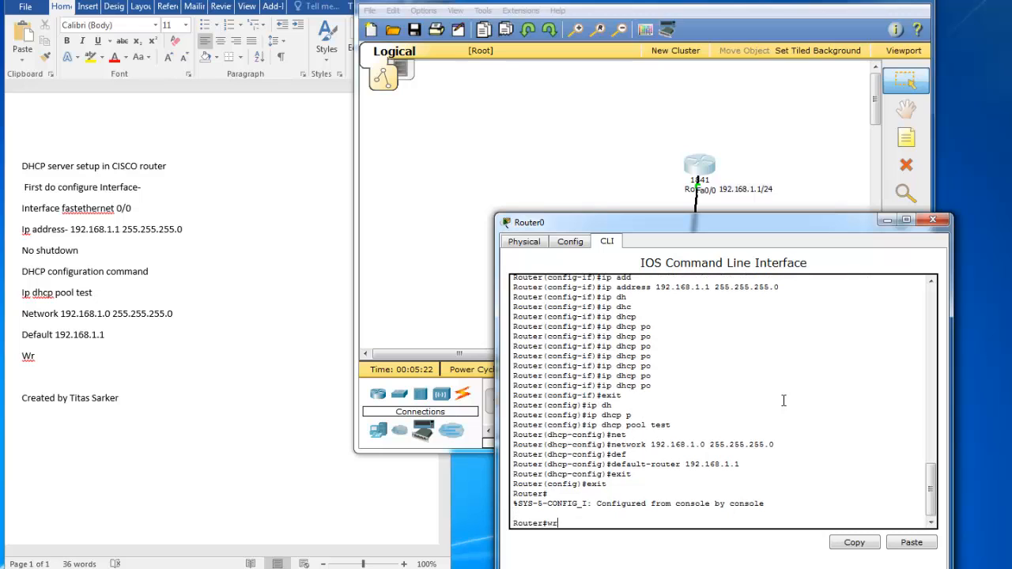
text(wr)
key(Return)
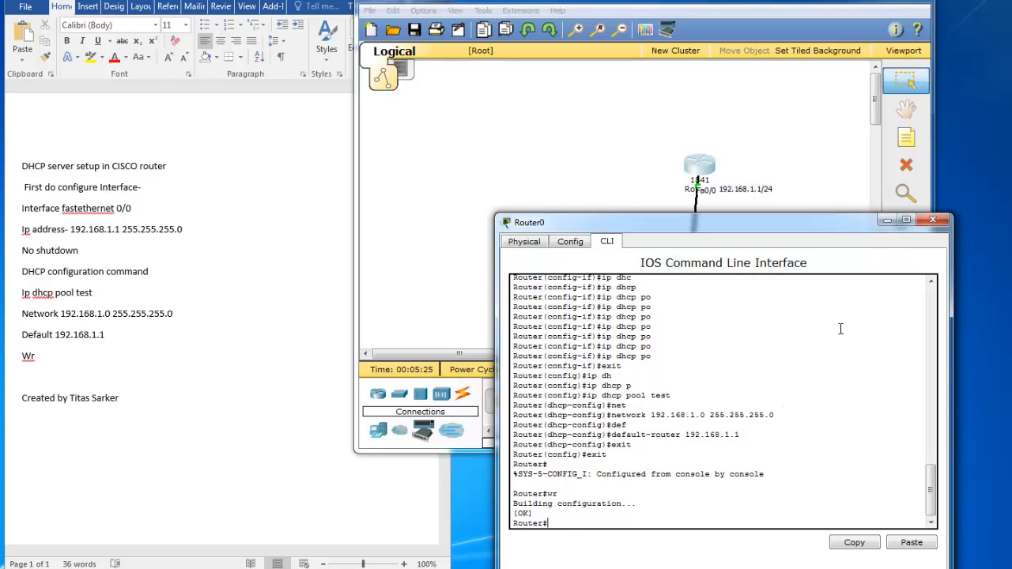
- Enlarge the Packet Tracer window until all three PCs fit in the workspace, and minimize the Router0 window
drag(843, 230, 456, 113)
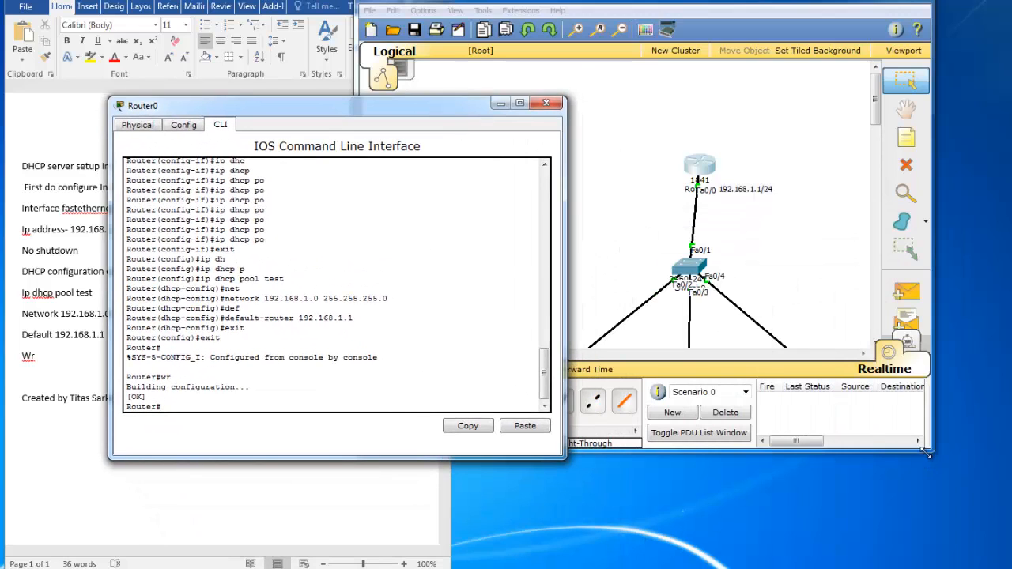
drag(925, 450, 973, 551)
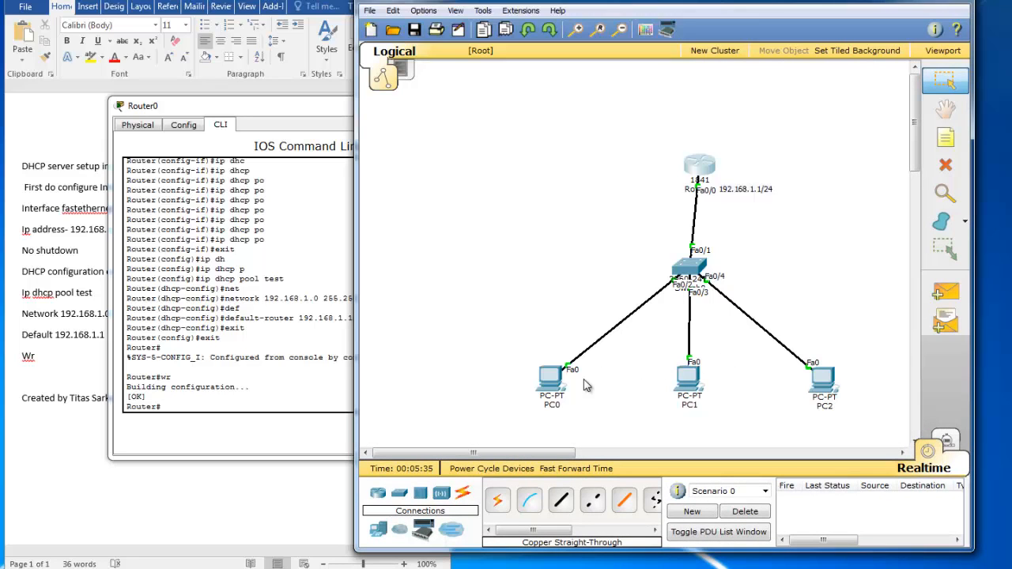
click(313, 117)
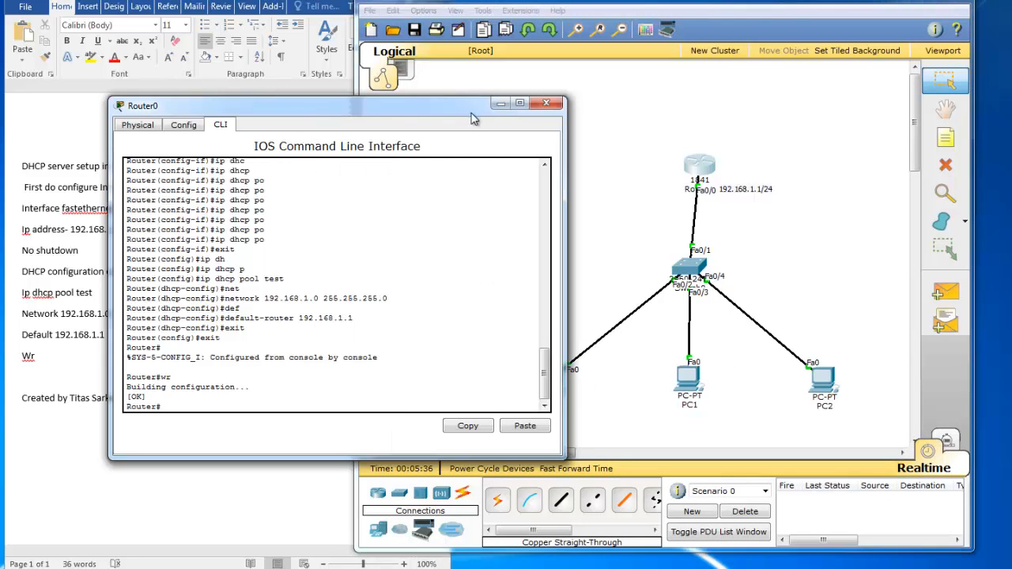
click(500, 103)
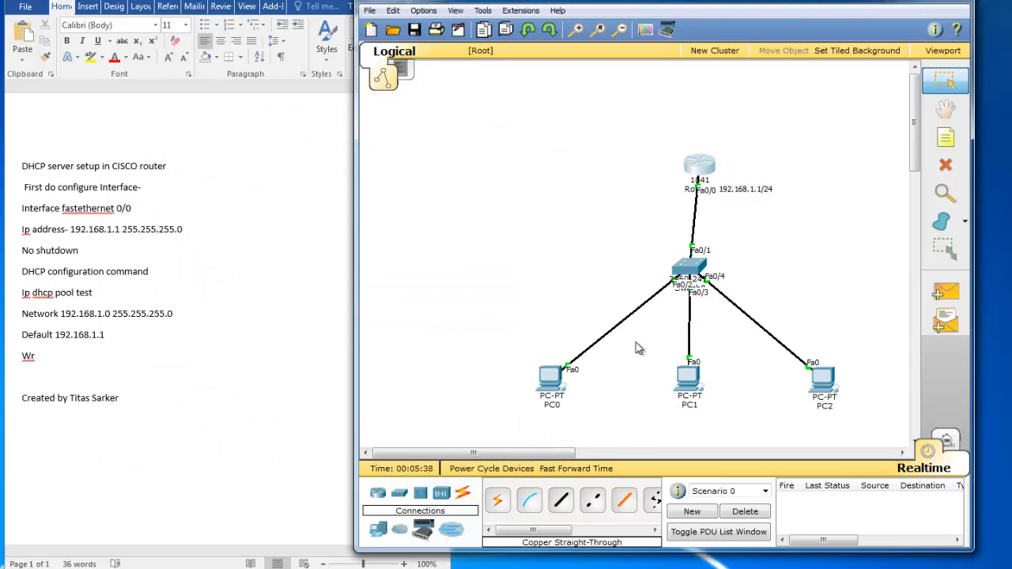
- Switch PC0's IPv4 configuration from static to DHCP and close its device window
click(557, 398)
click(805, 296)
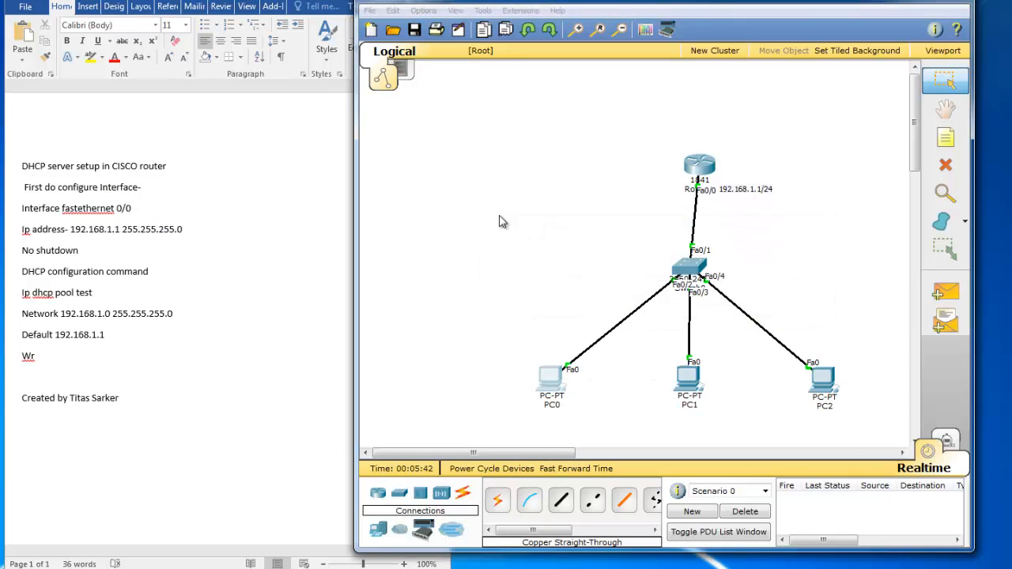
drag(523, 123, 313, 54)
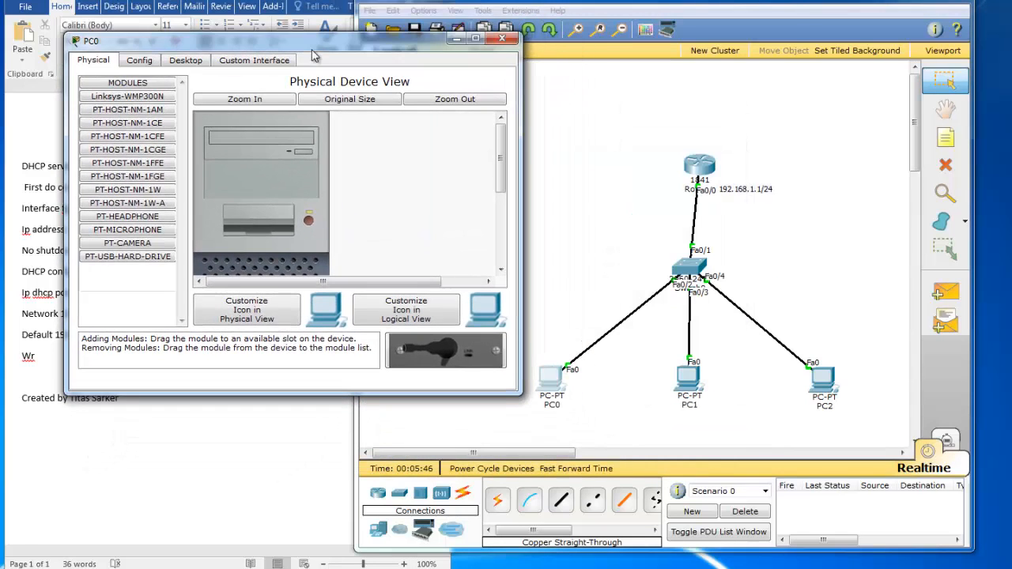
click(192, 61)
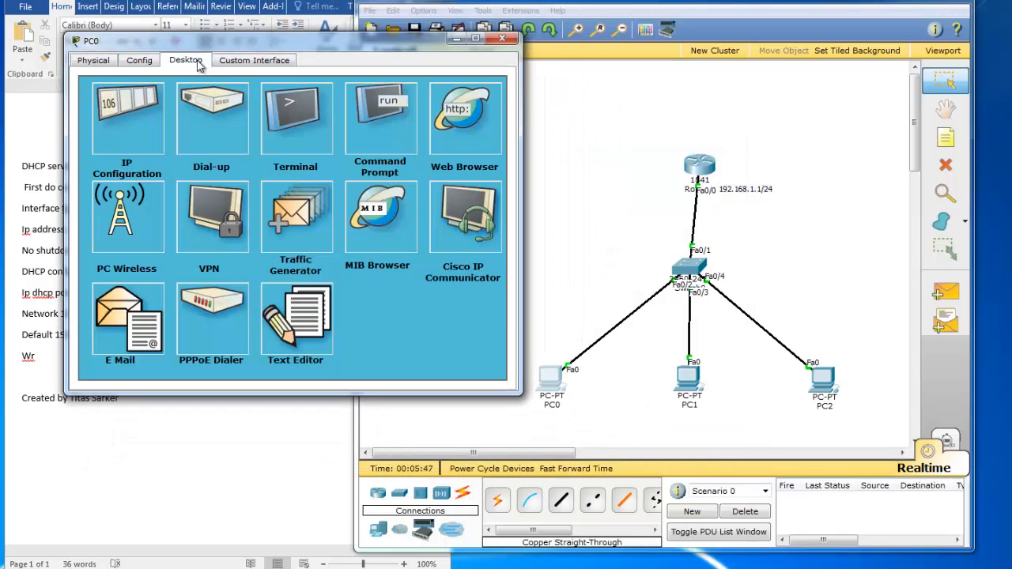
click(138, 135)
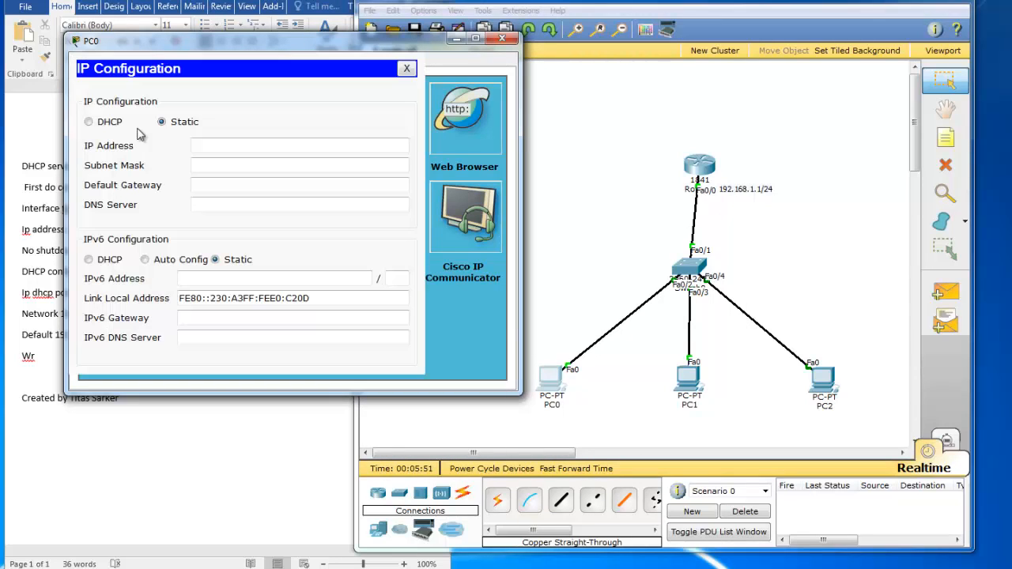
click(89, 124)
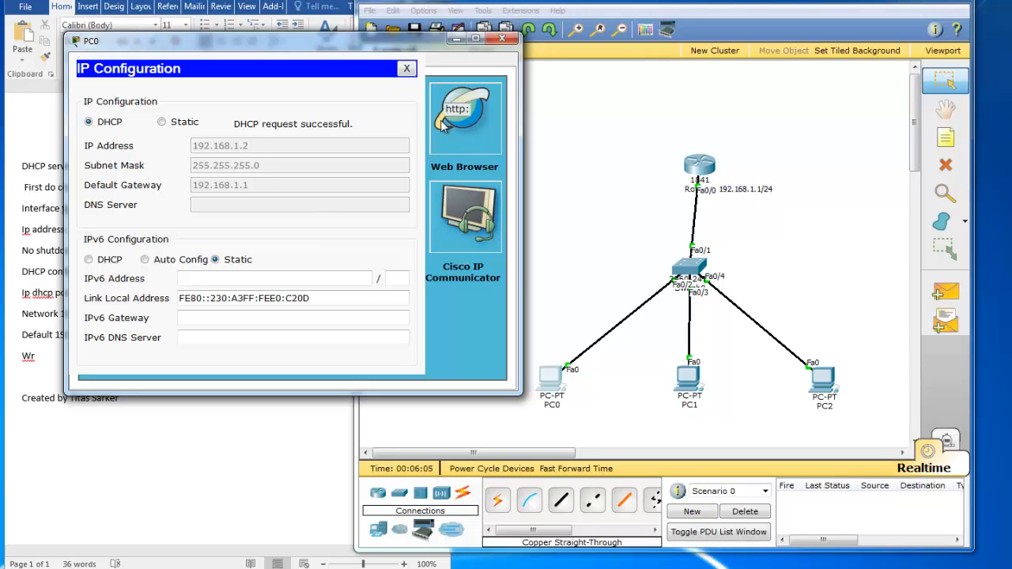
click(406, 69)
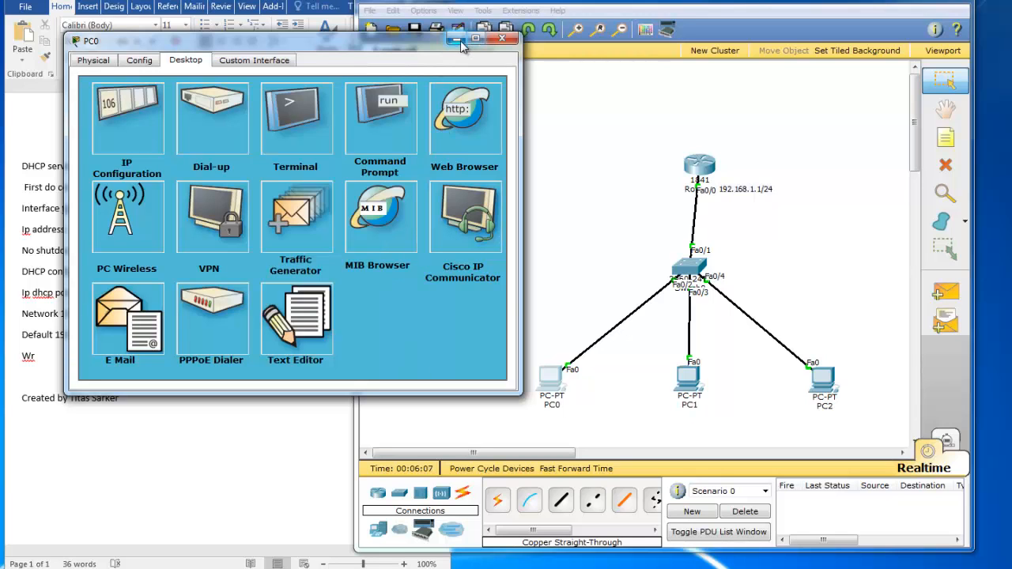
click(502, 38)
- Move PC1's device window clear of the topology and switch its IPv4 configuration to DHCP
click(688, 387)
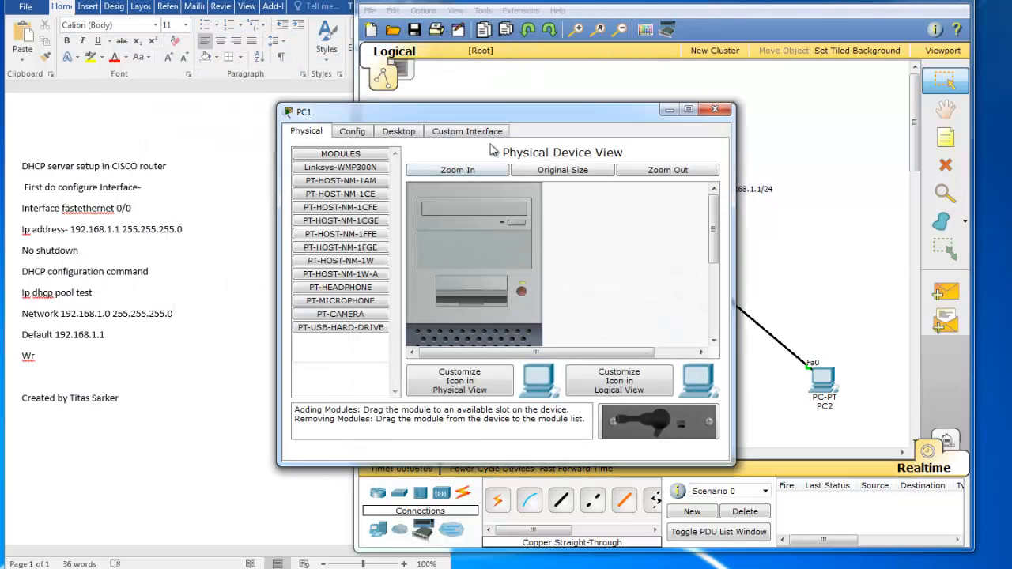
drag(503, 109, 285, 108)
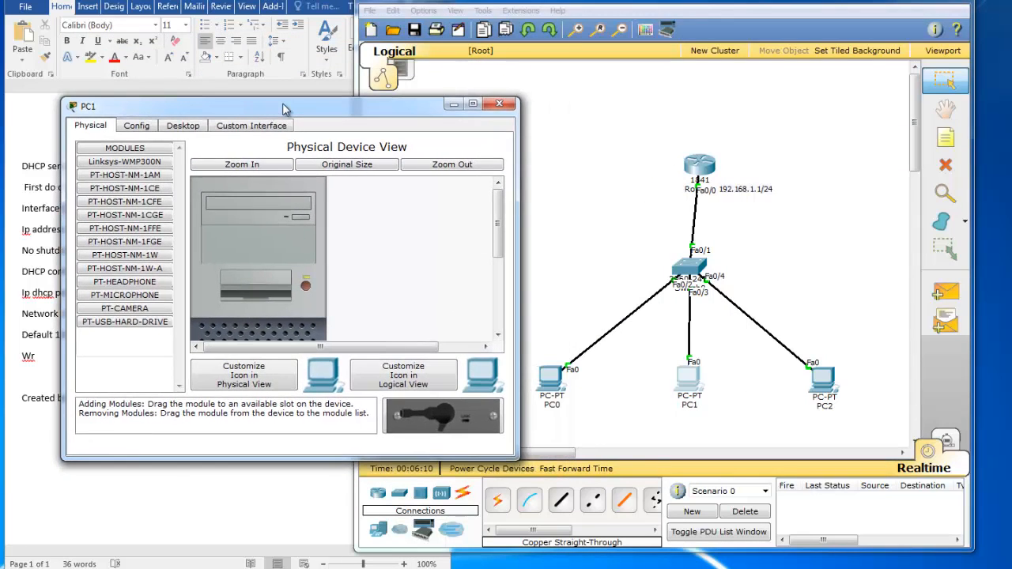
click(197, 130)
click(130, 186)
click(99, 190)
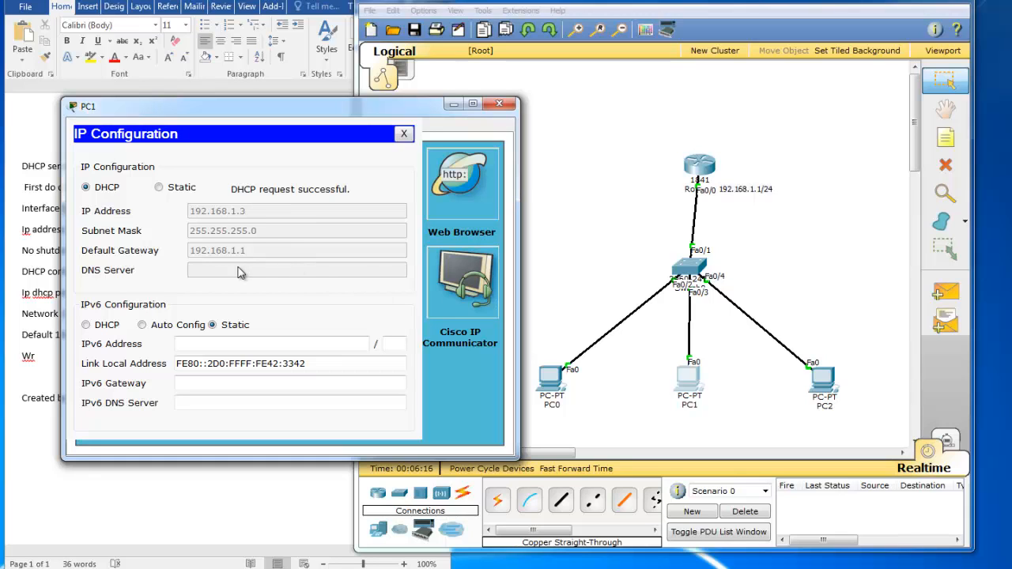
- Switch PC2's IPv4 configuration to DHCP, and close the PC2 and PC1 device windows
click(824, 387)
drag(416, 119, 158, 103)
click(131, 114)
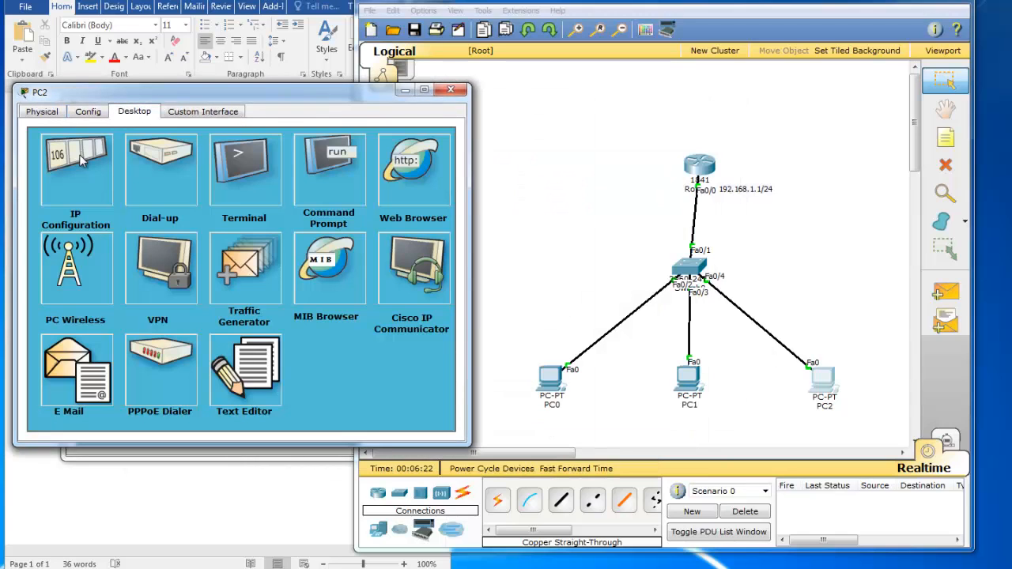
click(104, 178)
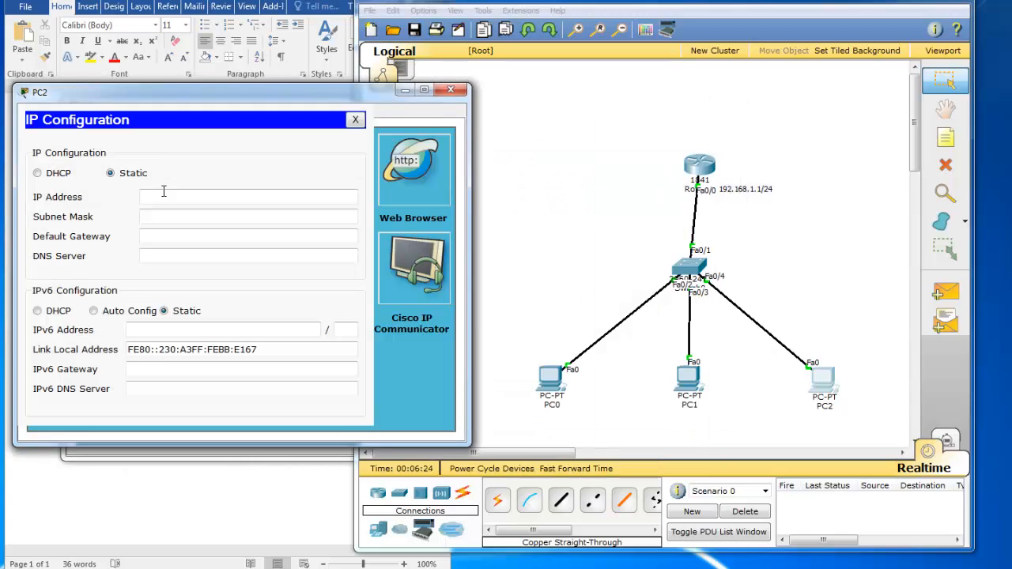
click(38, 173)
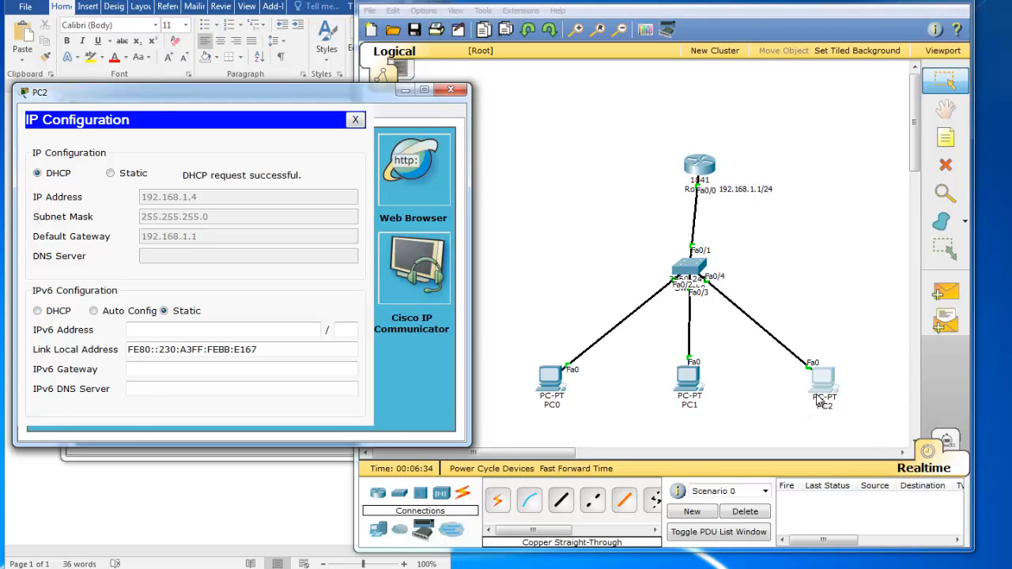
click(451, 89)
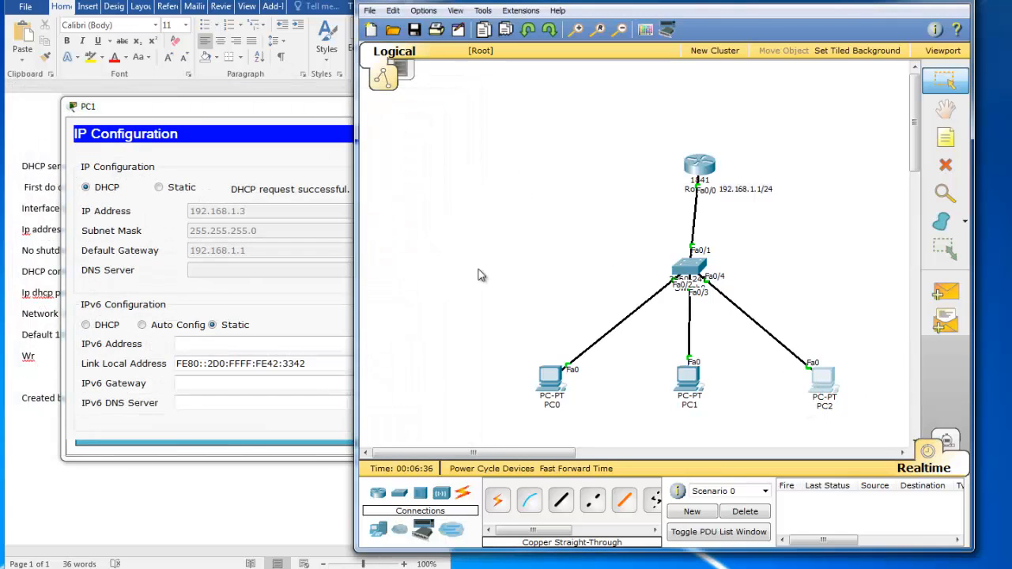
click(287, 121)
click(503, 105)
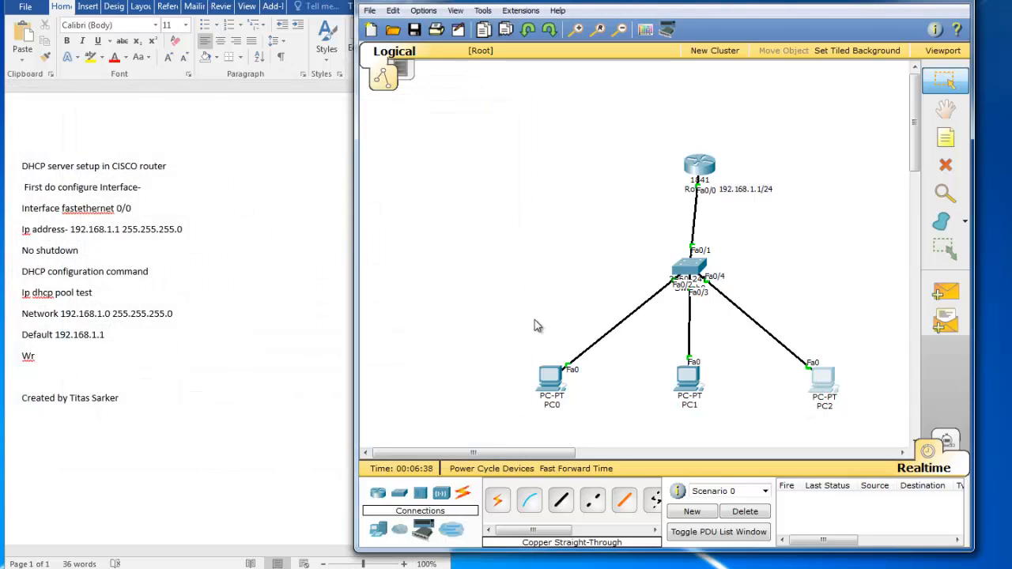
- Ping PC2 at 192.168.1.4 from PC0's command prompt to test connectivity
click(546, 386)
click(363, 125)
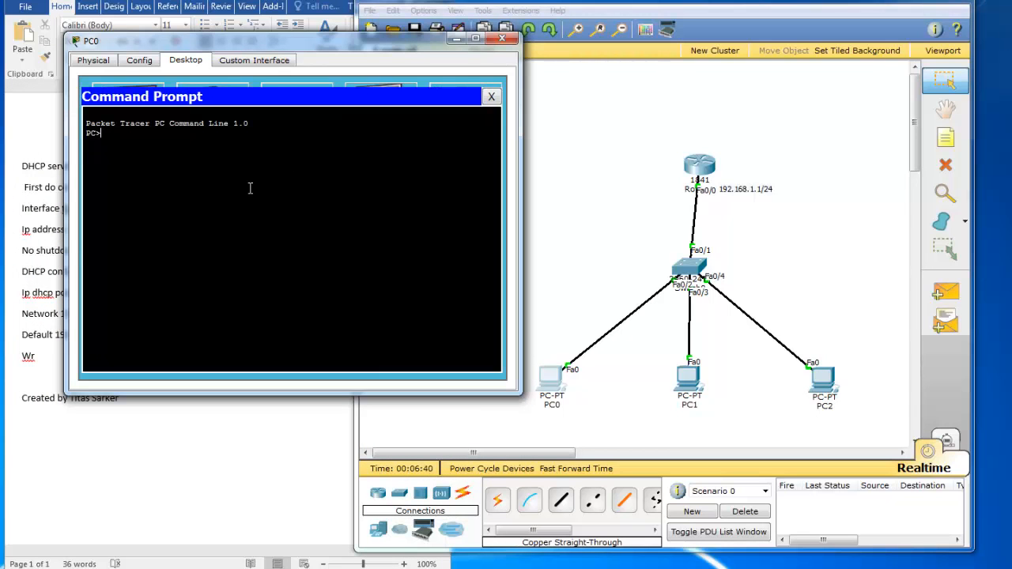
text(ping 192.168.1.4)
key(Return)
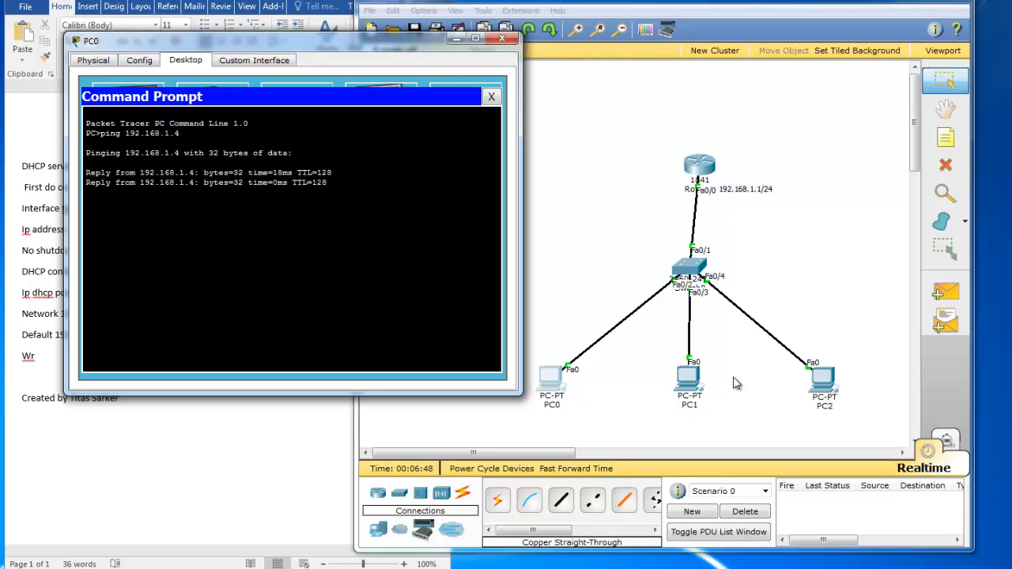